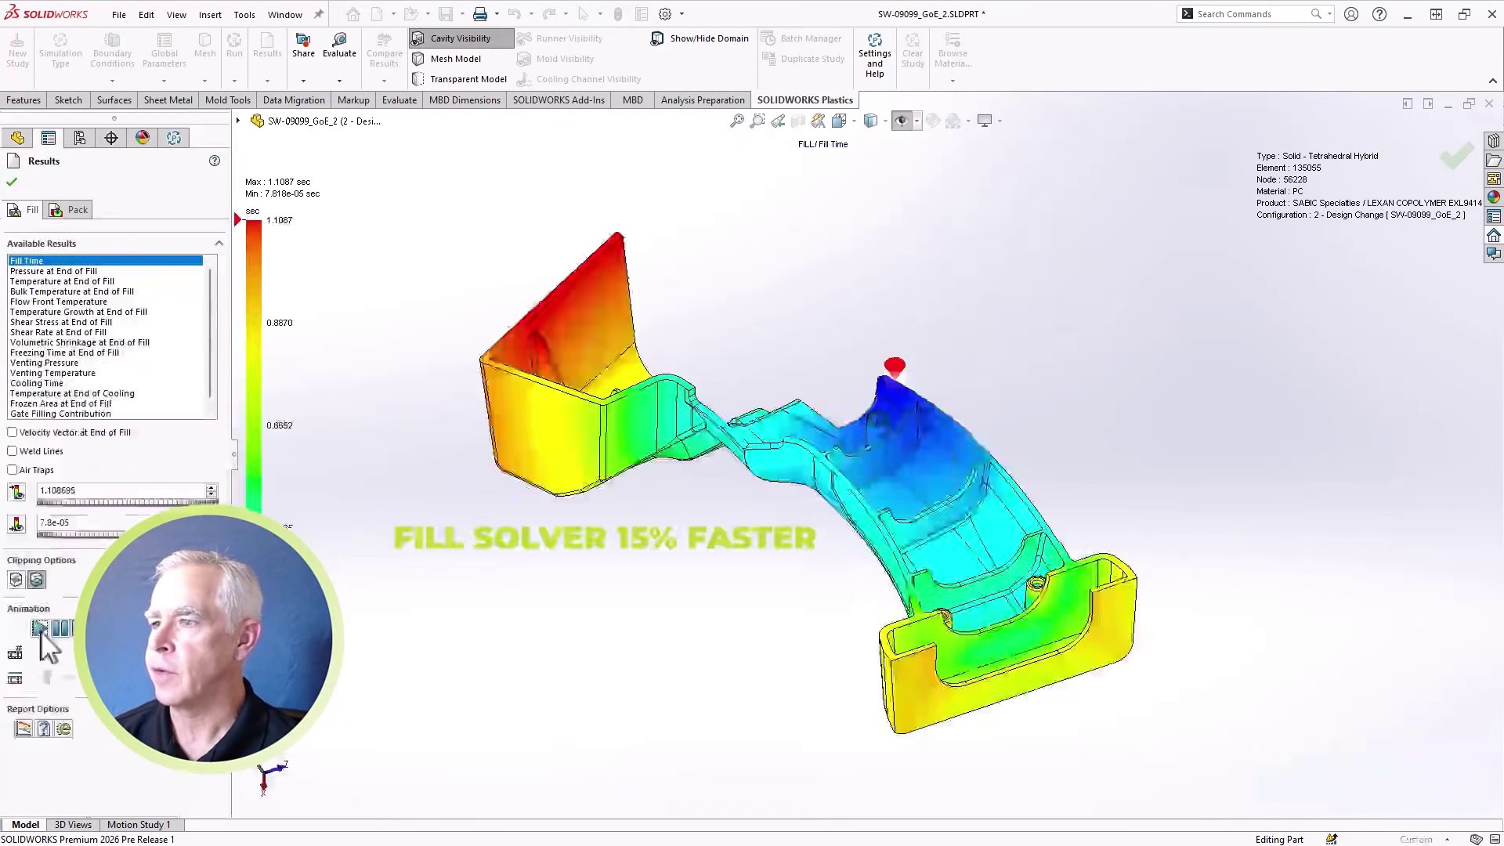
Step: Animate the Fill Time result of the design change study and display the Unfilled Volume result of the initial study
click(41, 631)
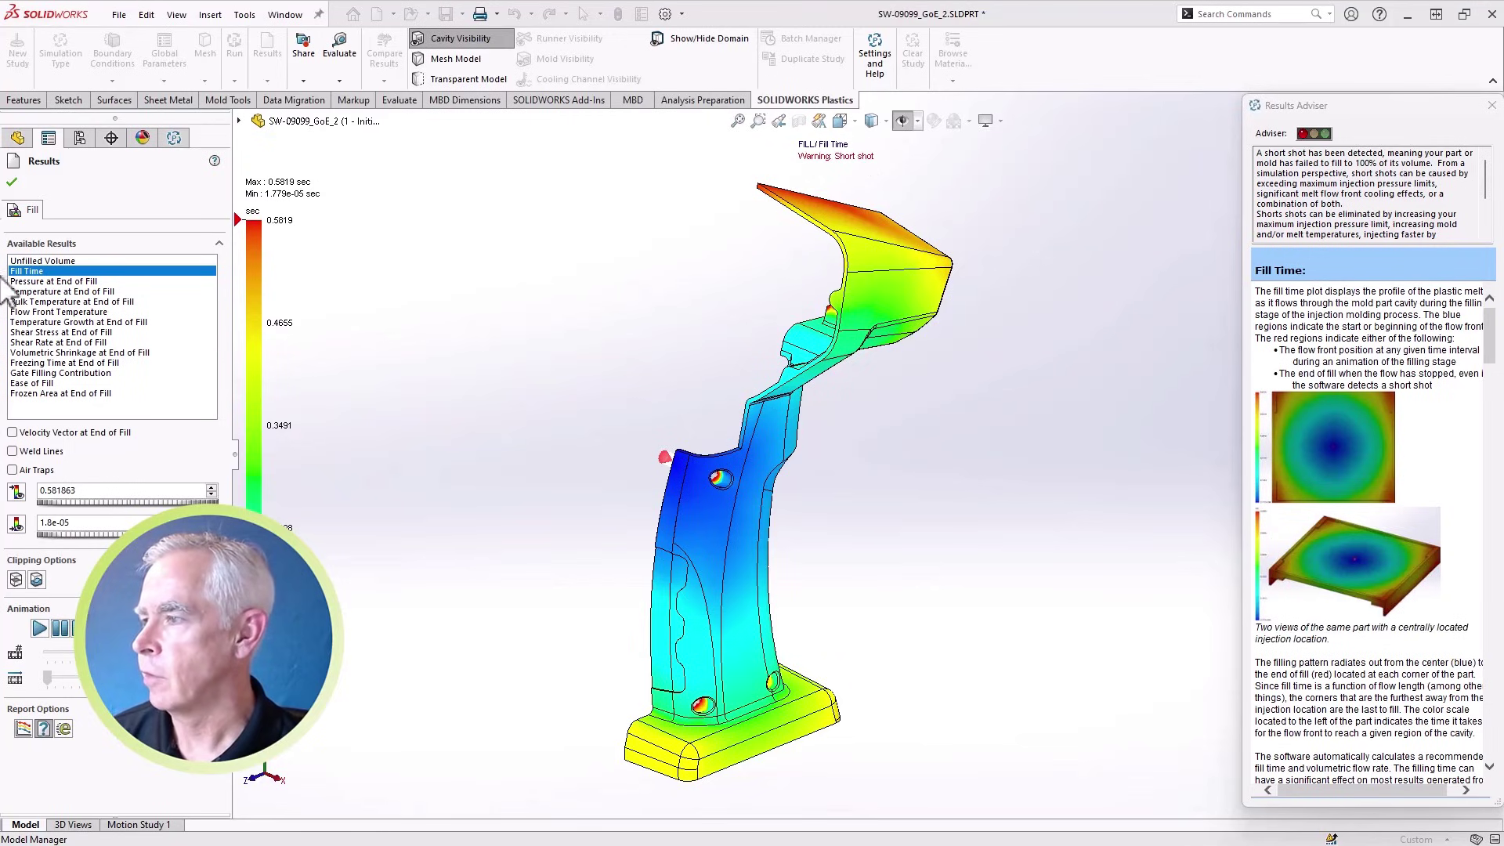
click(66, 261)
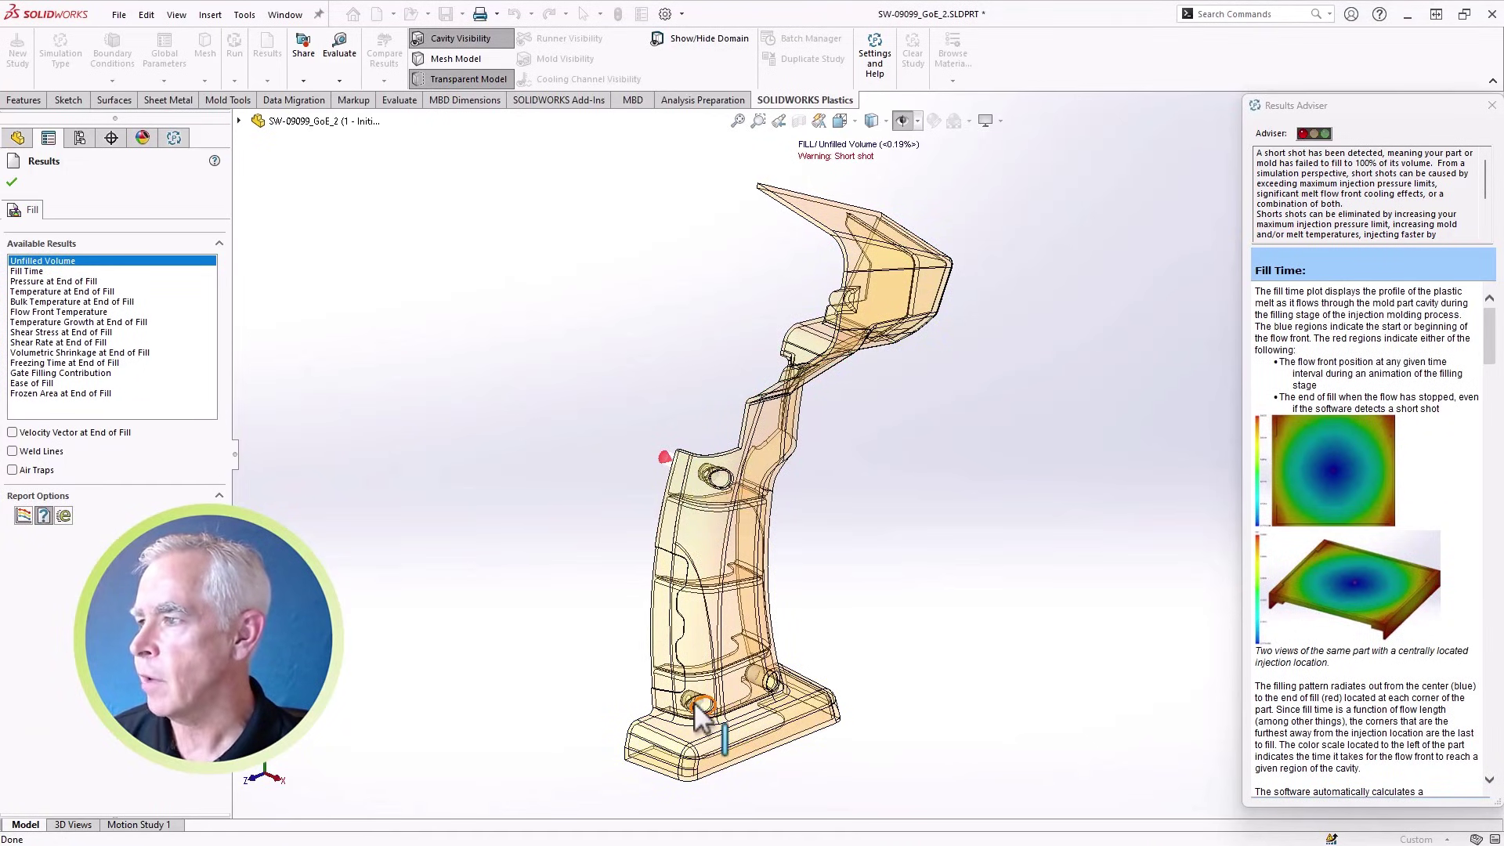
key(ctrl+1)
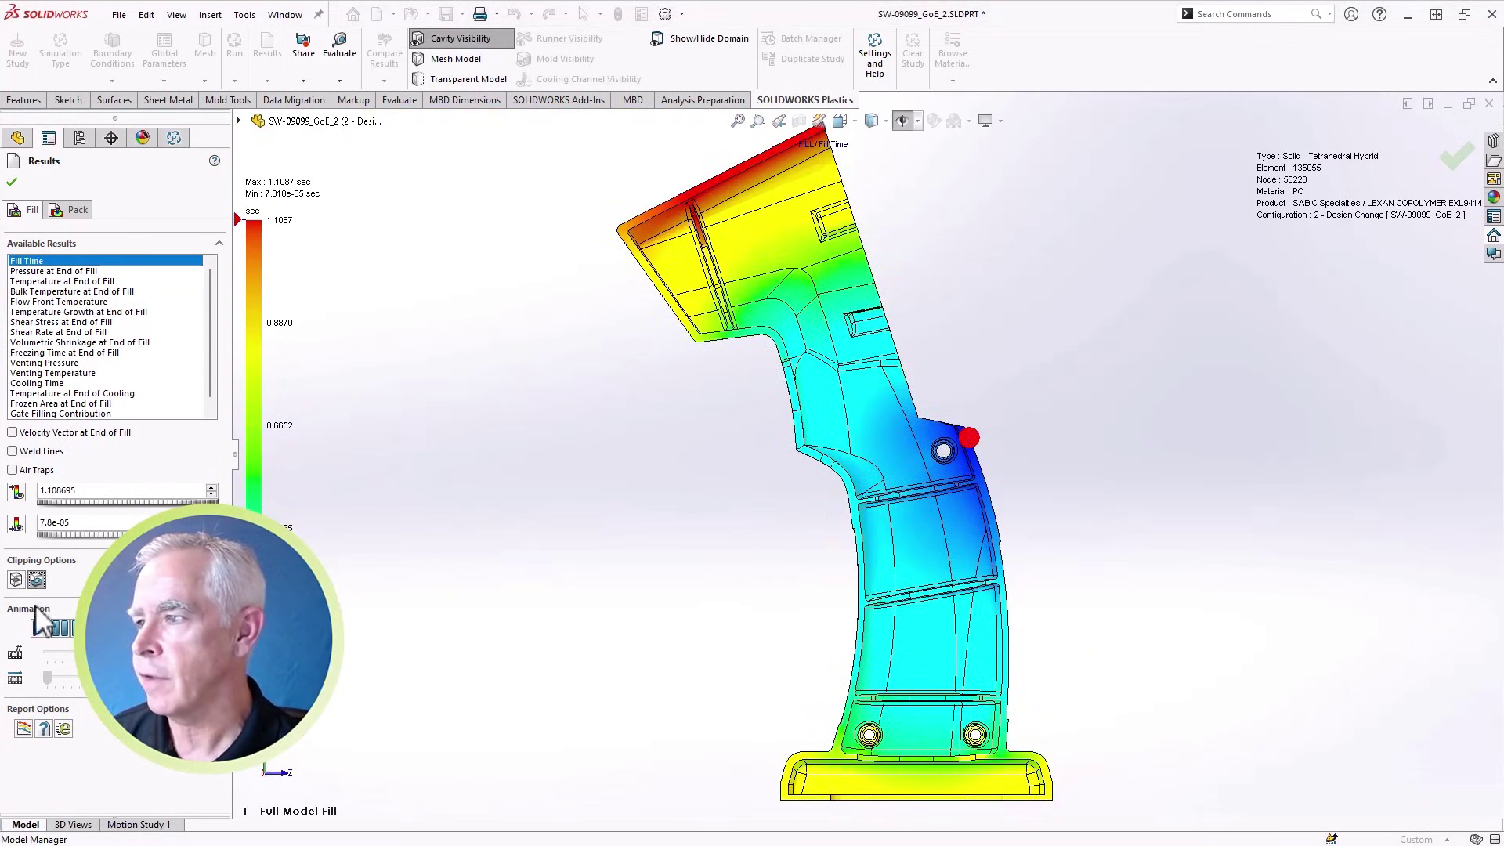
click(40, 628)
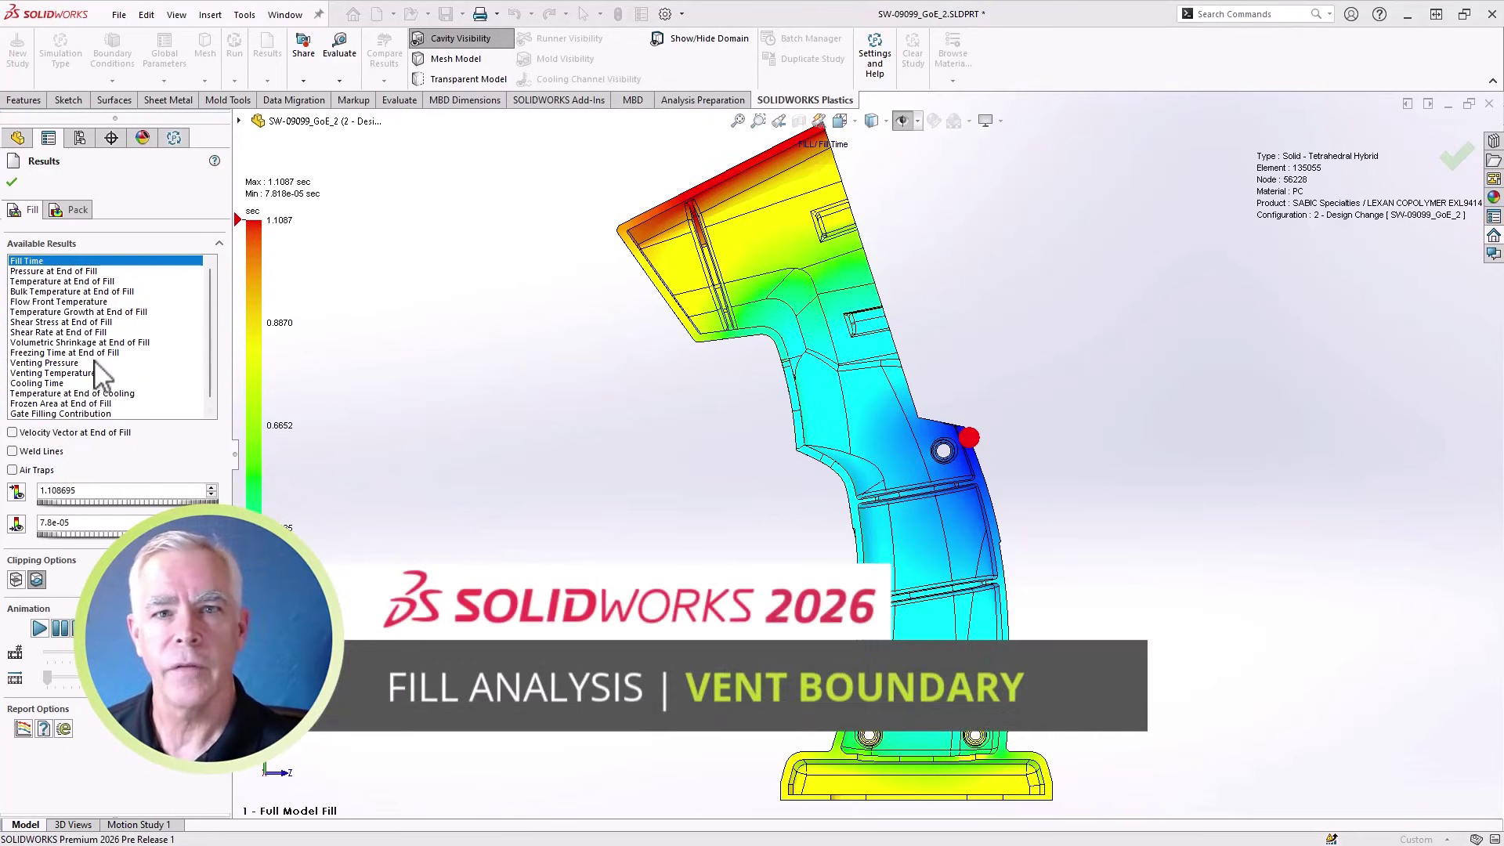
Step: Display the Venting Pressure and Venting Temperature results of the rib design change study, and close the results
click(59, 364)
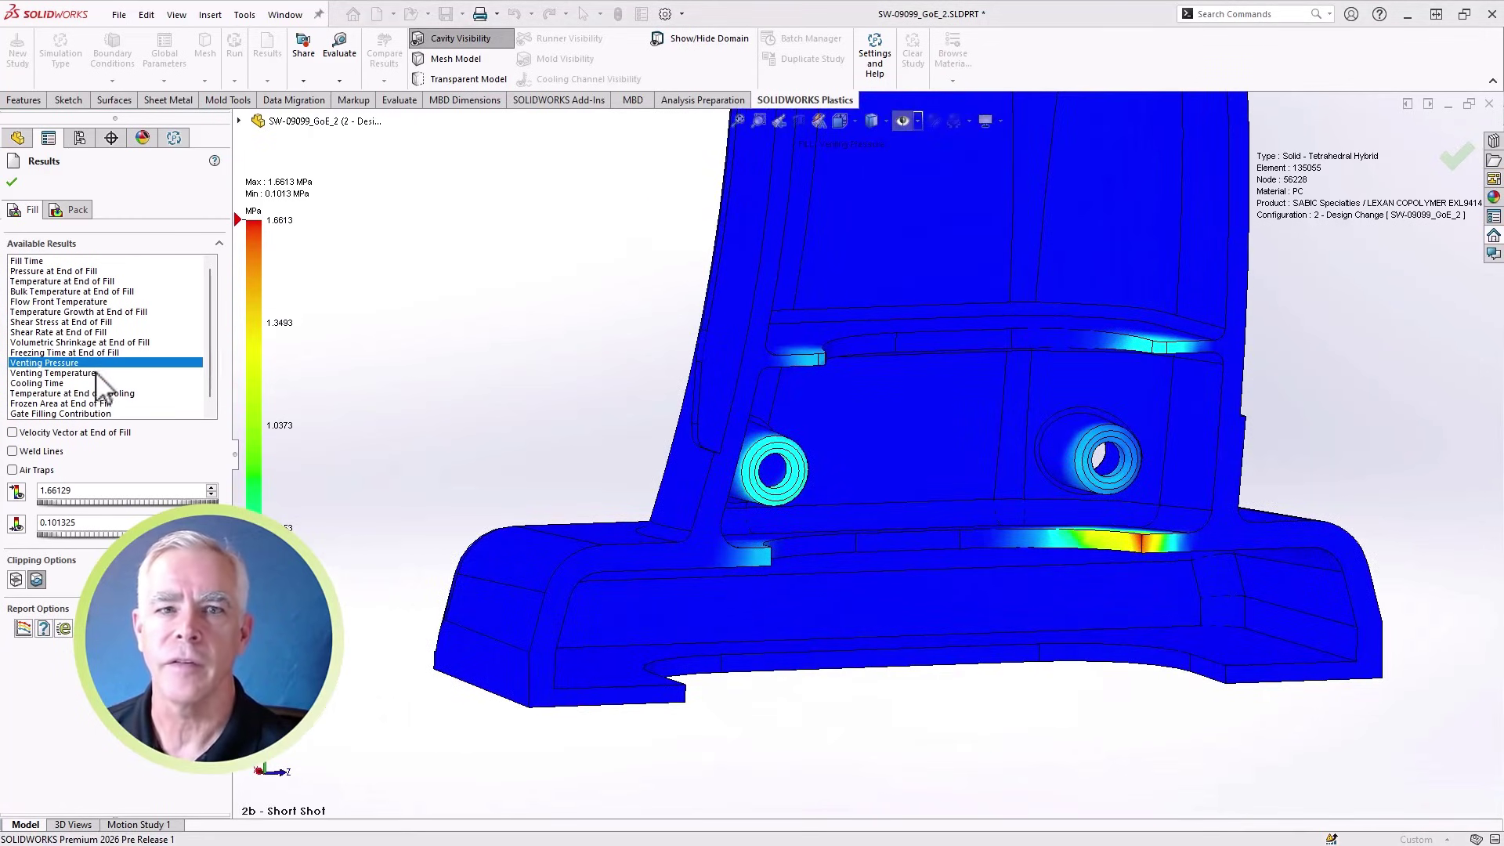
click(90, 373)
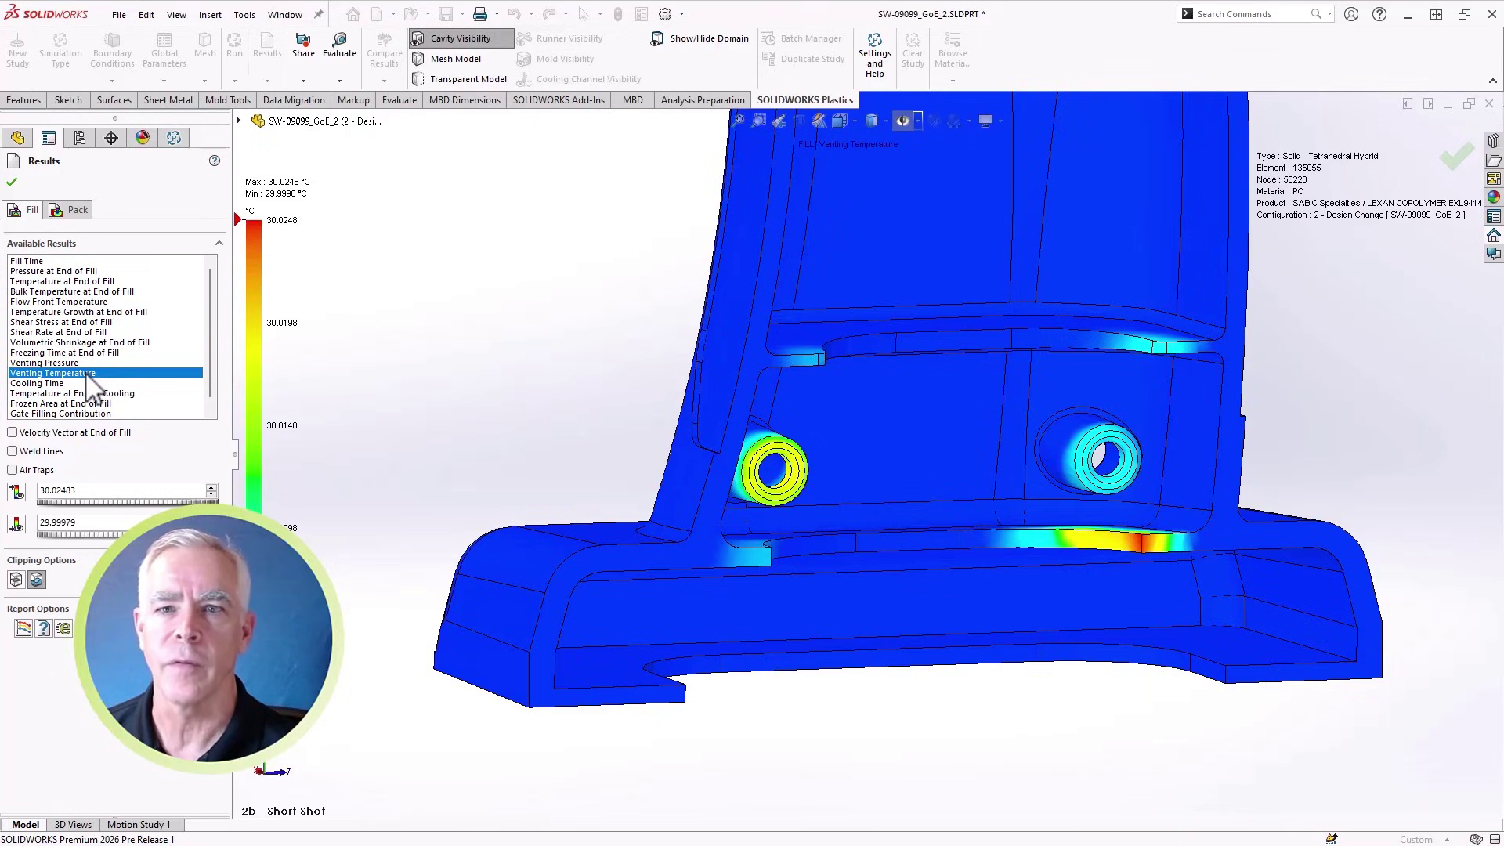
click(13, 184)
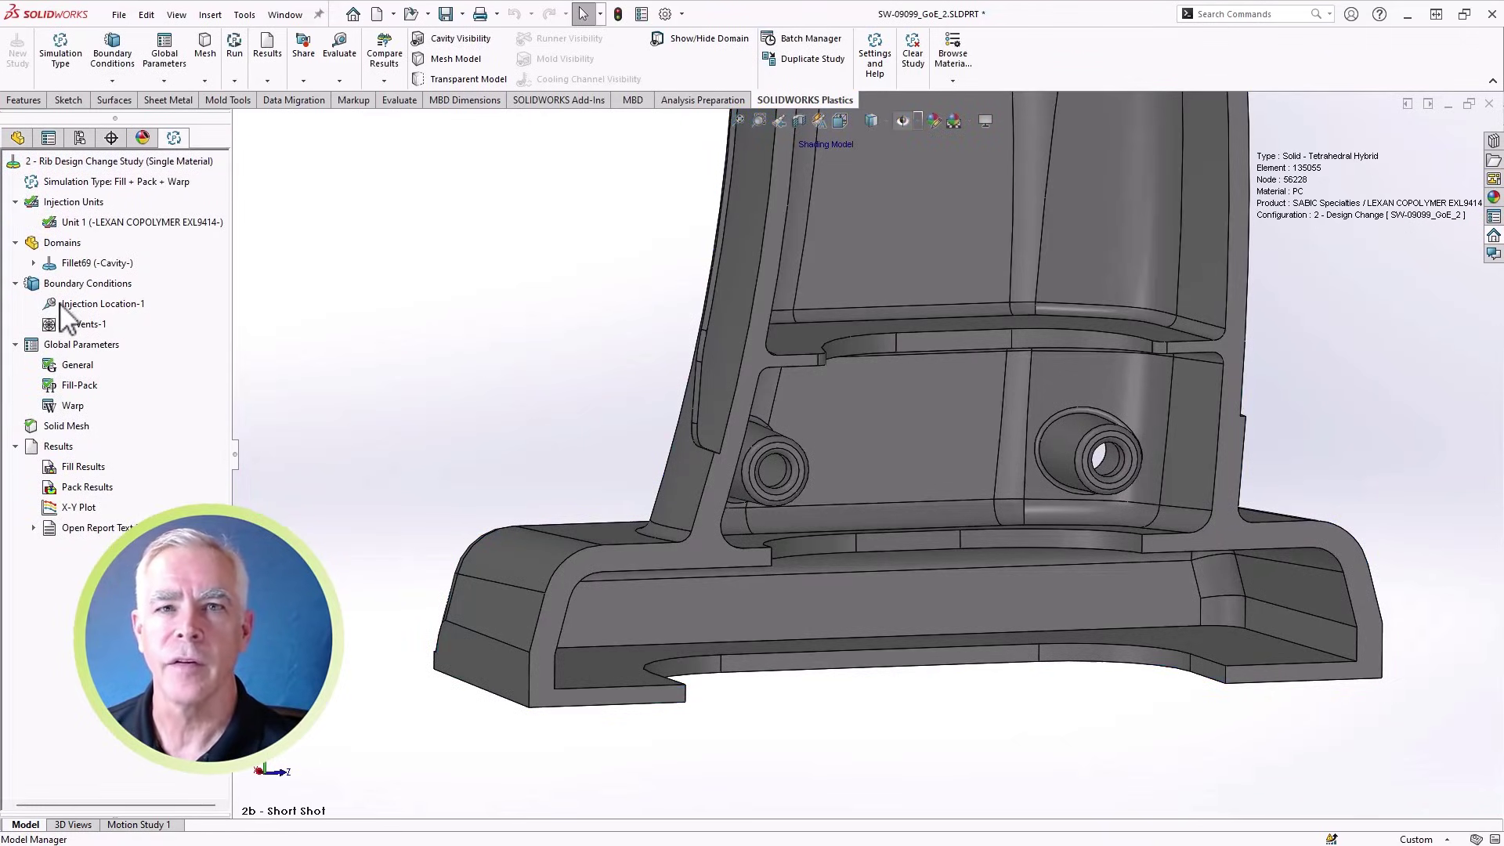
Step: Add the vertex at the lower rib's end corner to the Air Vents-1 boundary condition of the rib design change study
click(75, 325)
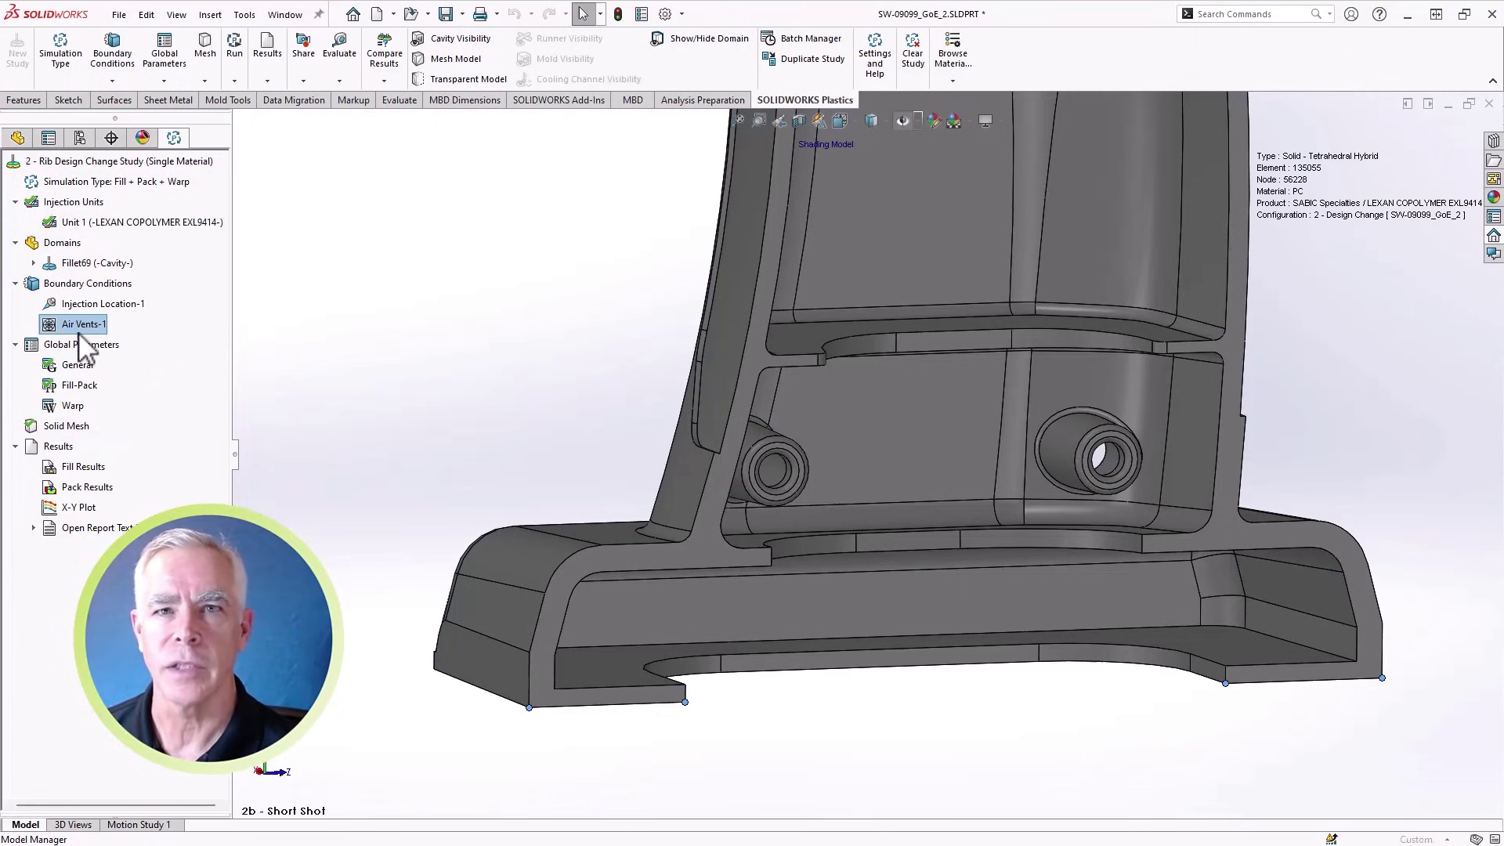
double_click(78, 331)
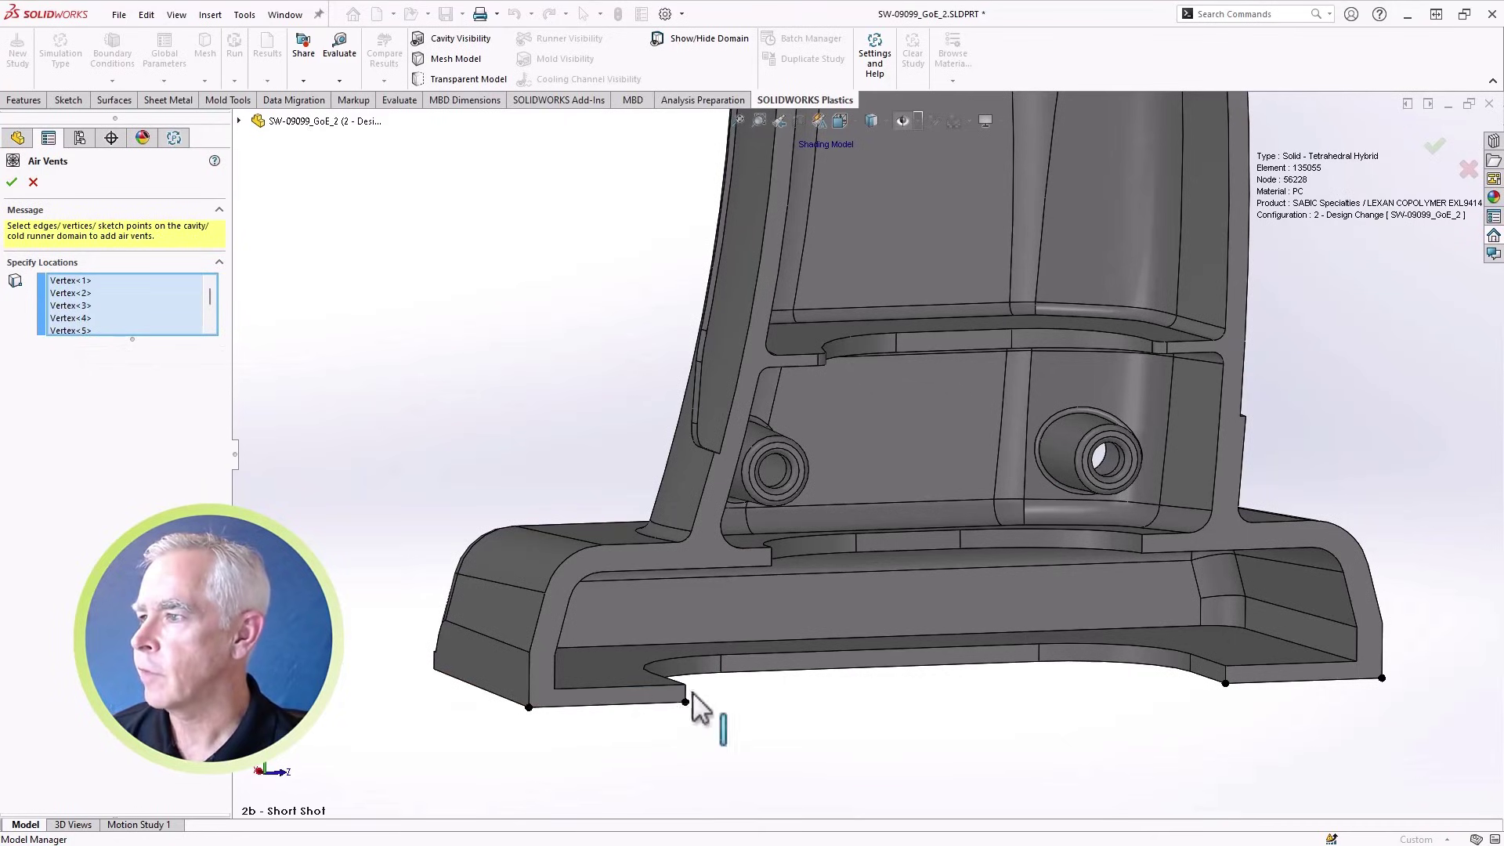
click(771, 563)
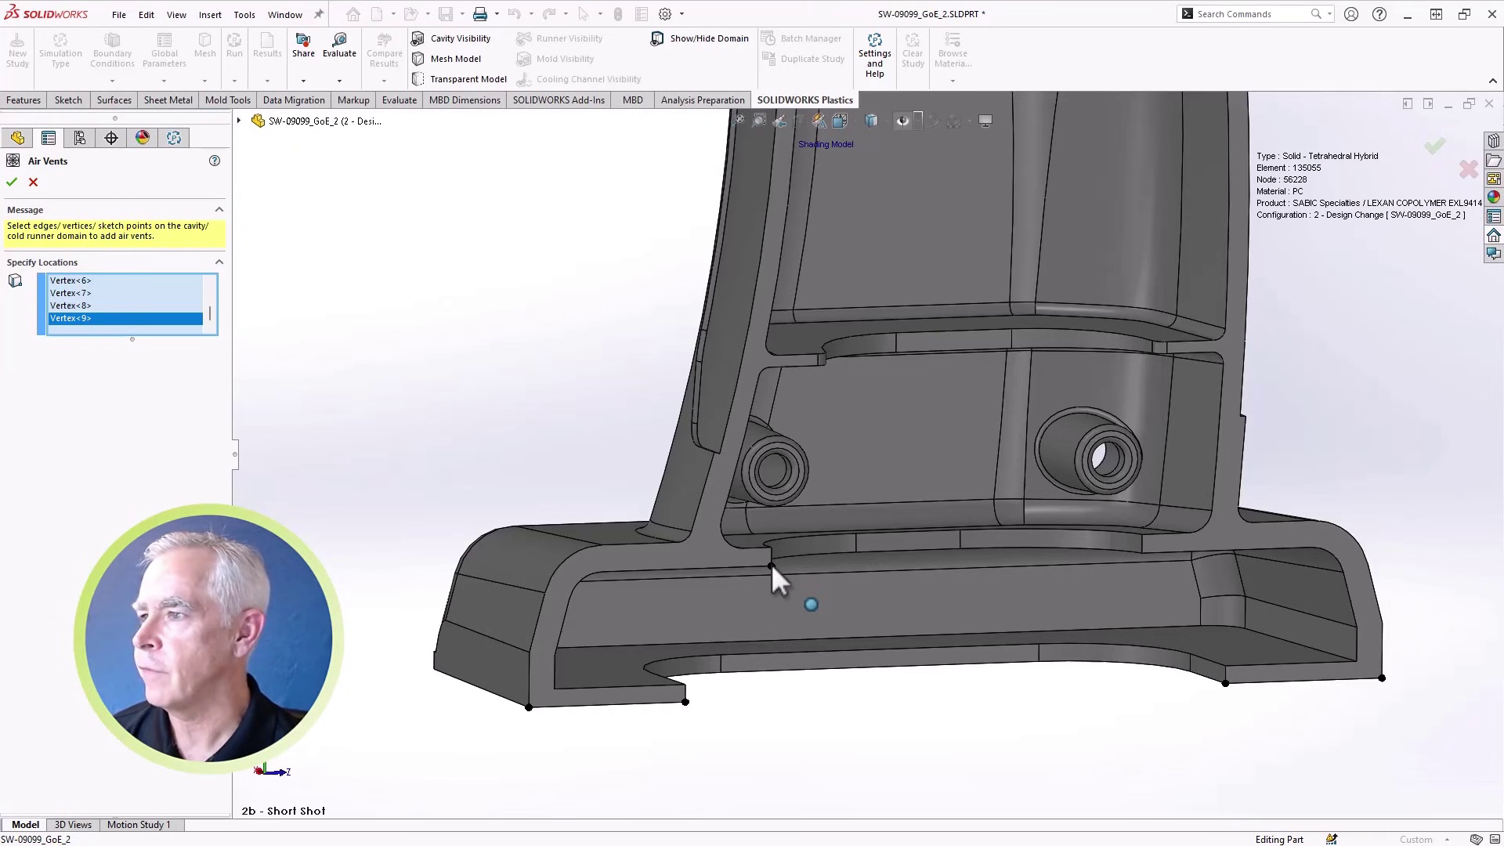
key(Return)
Step: Review the edges defining Air Vents-1 in the venting analysis study and display its Venting Temperature fill result
right_click(771, 563)
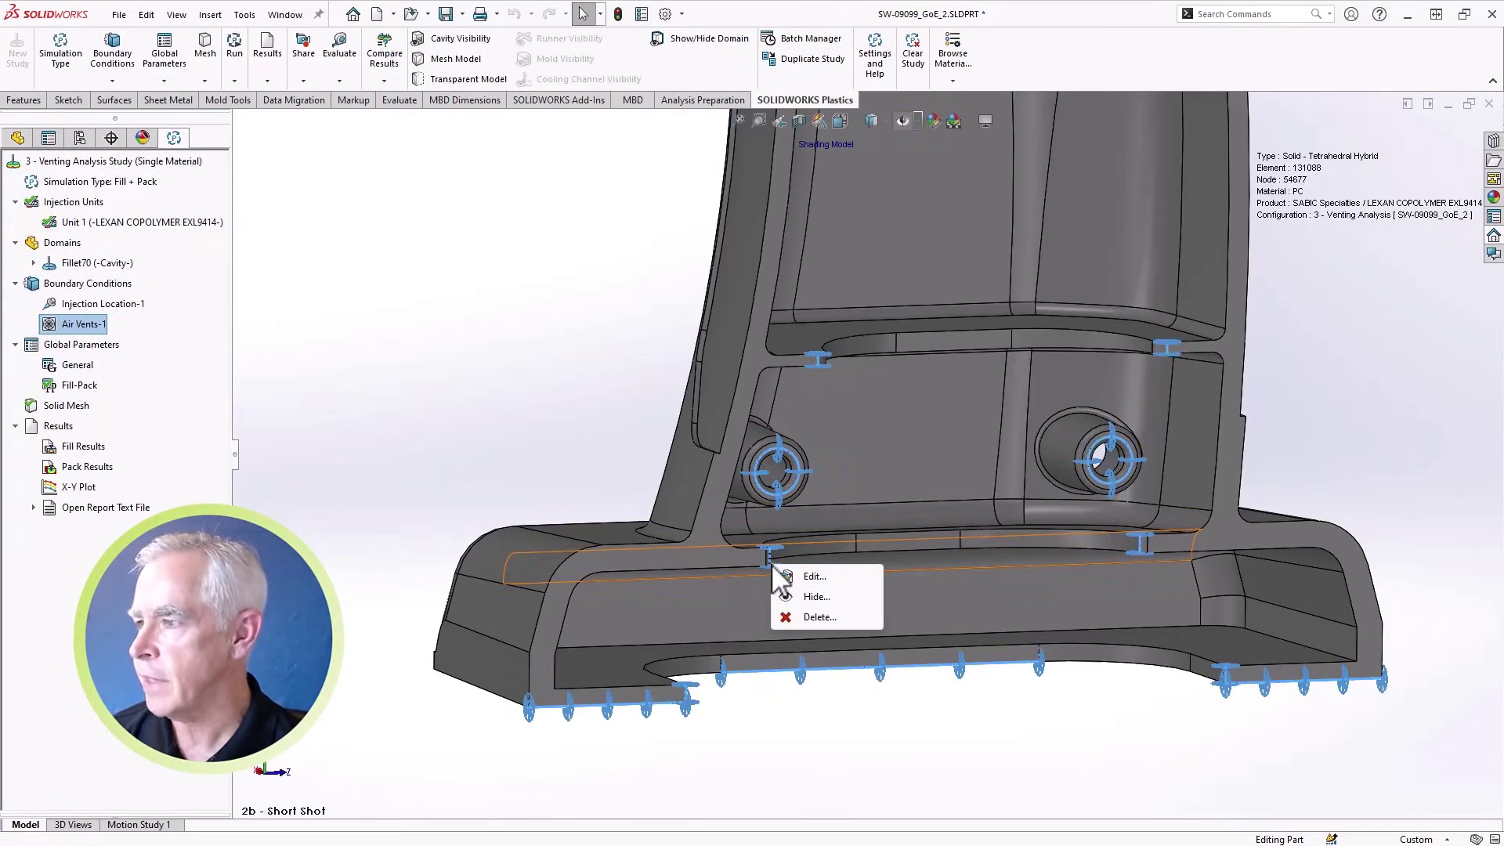
click(811, 577)
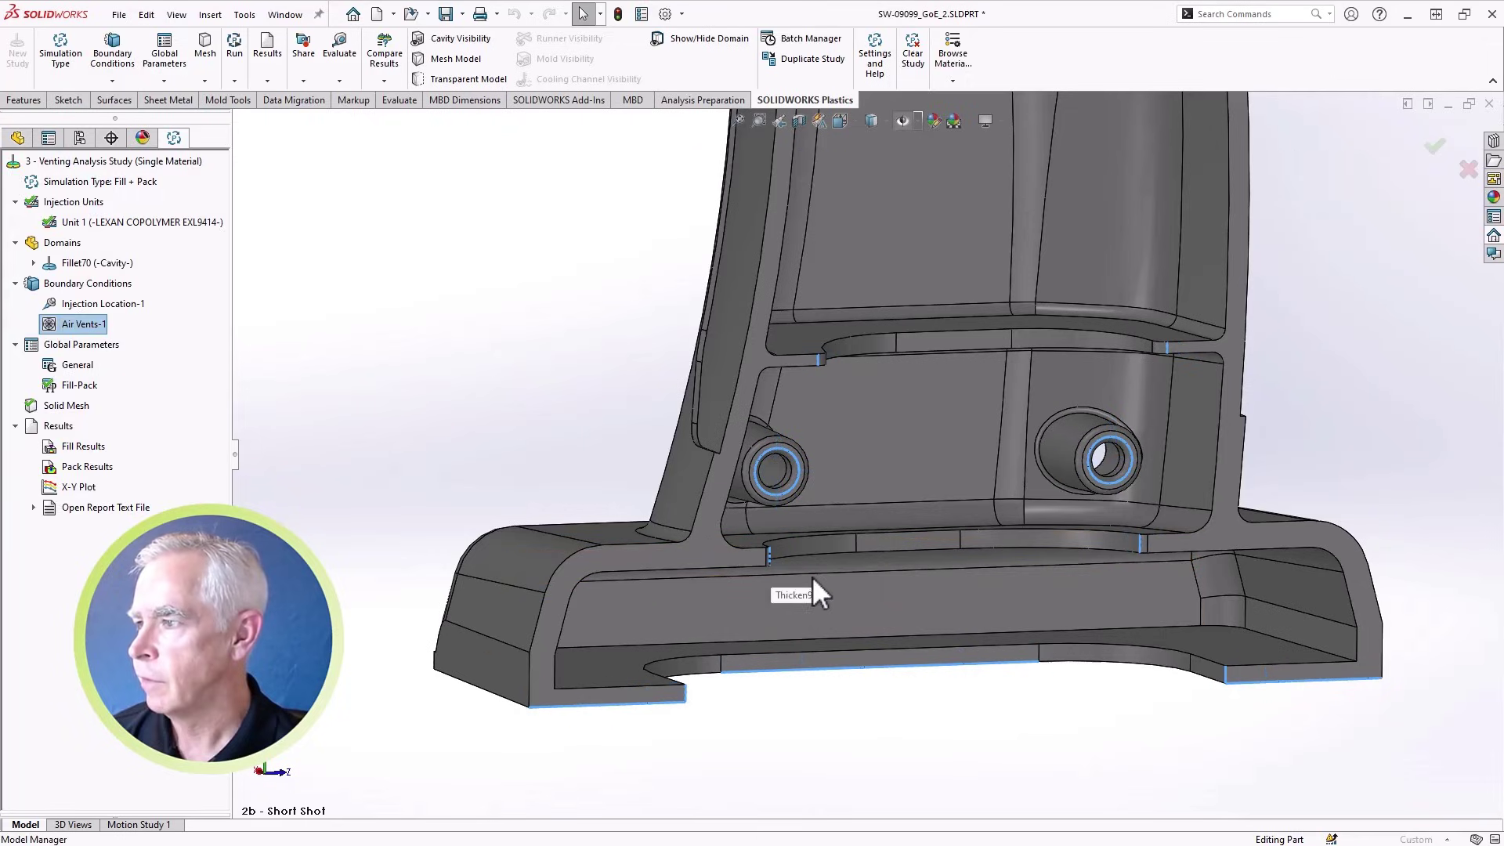
click(68, 293)
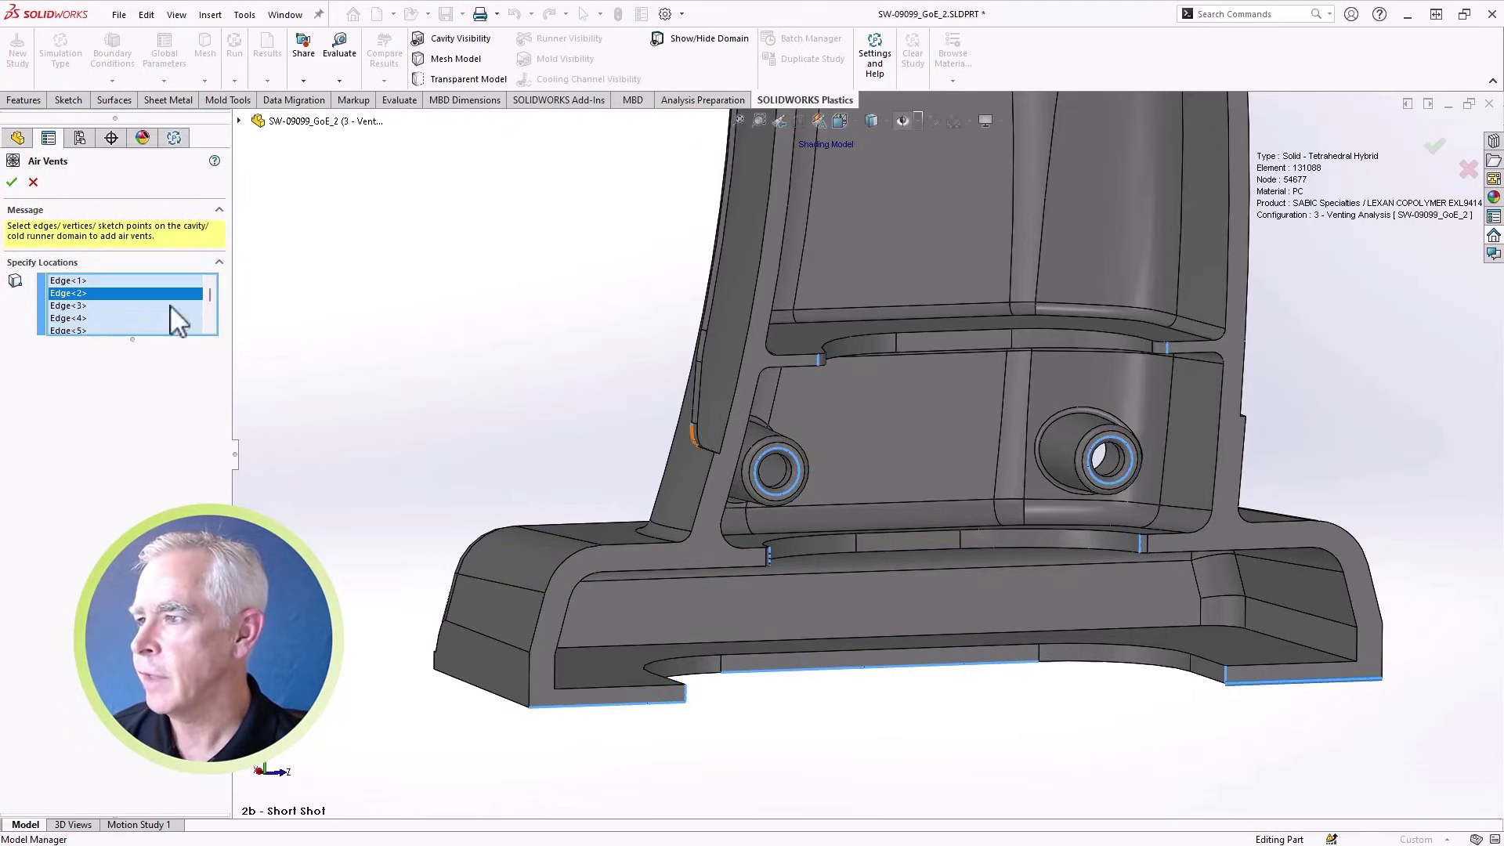
click(12, 182)
double_click(71, 446)
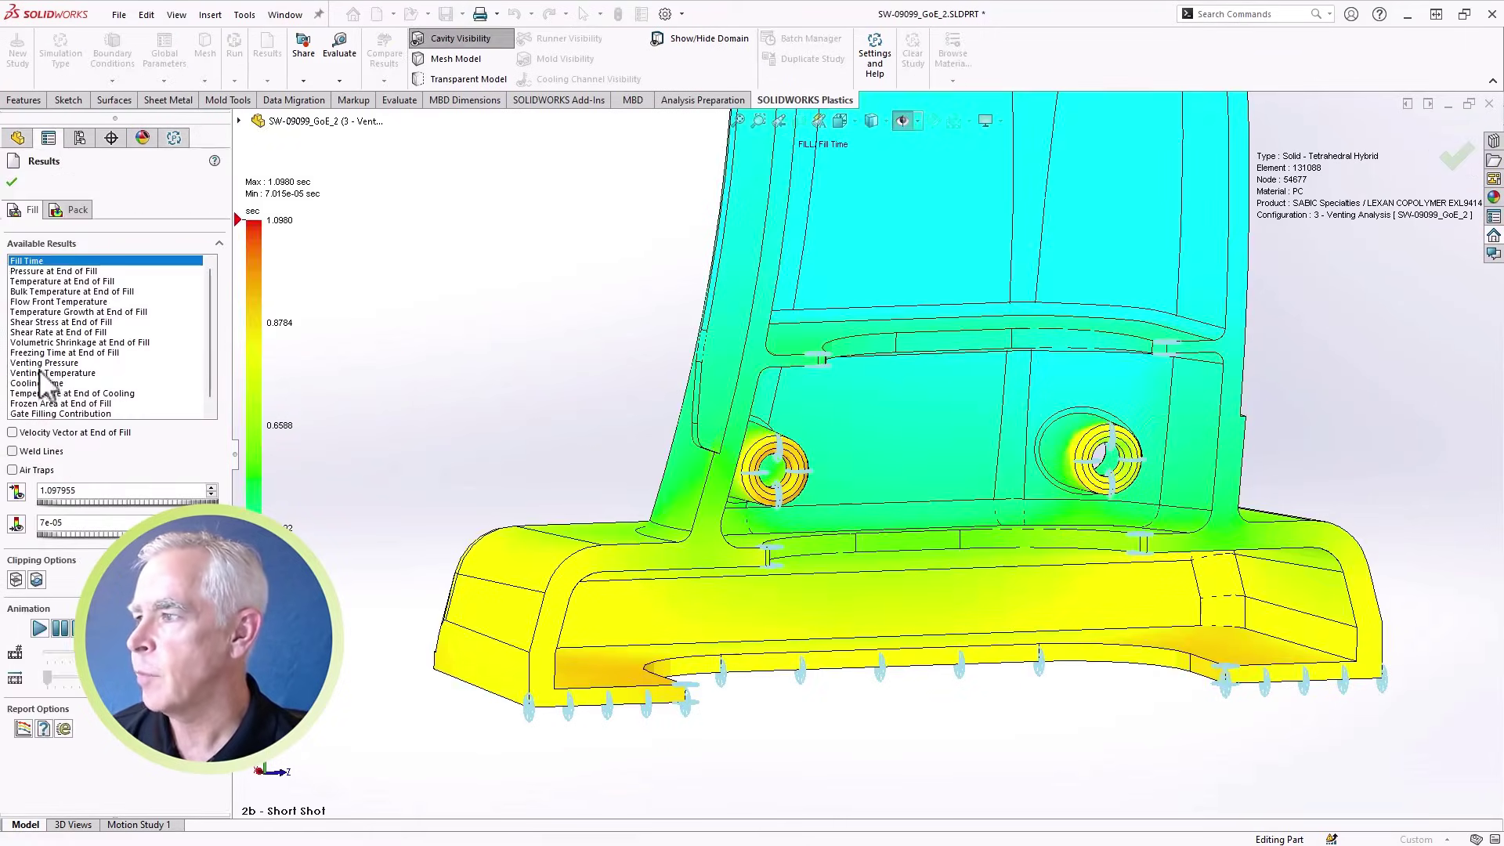
click(41, 373)
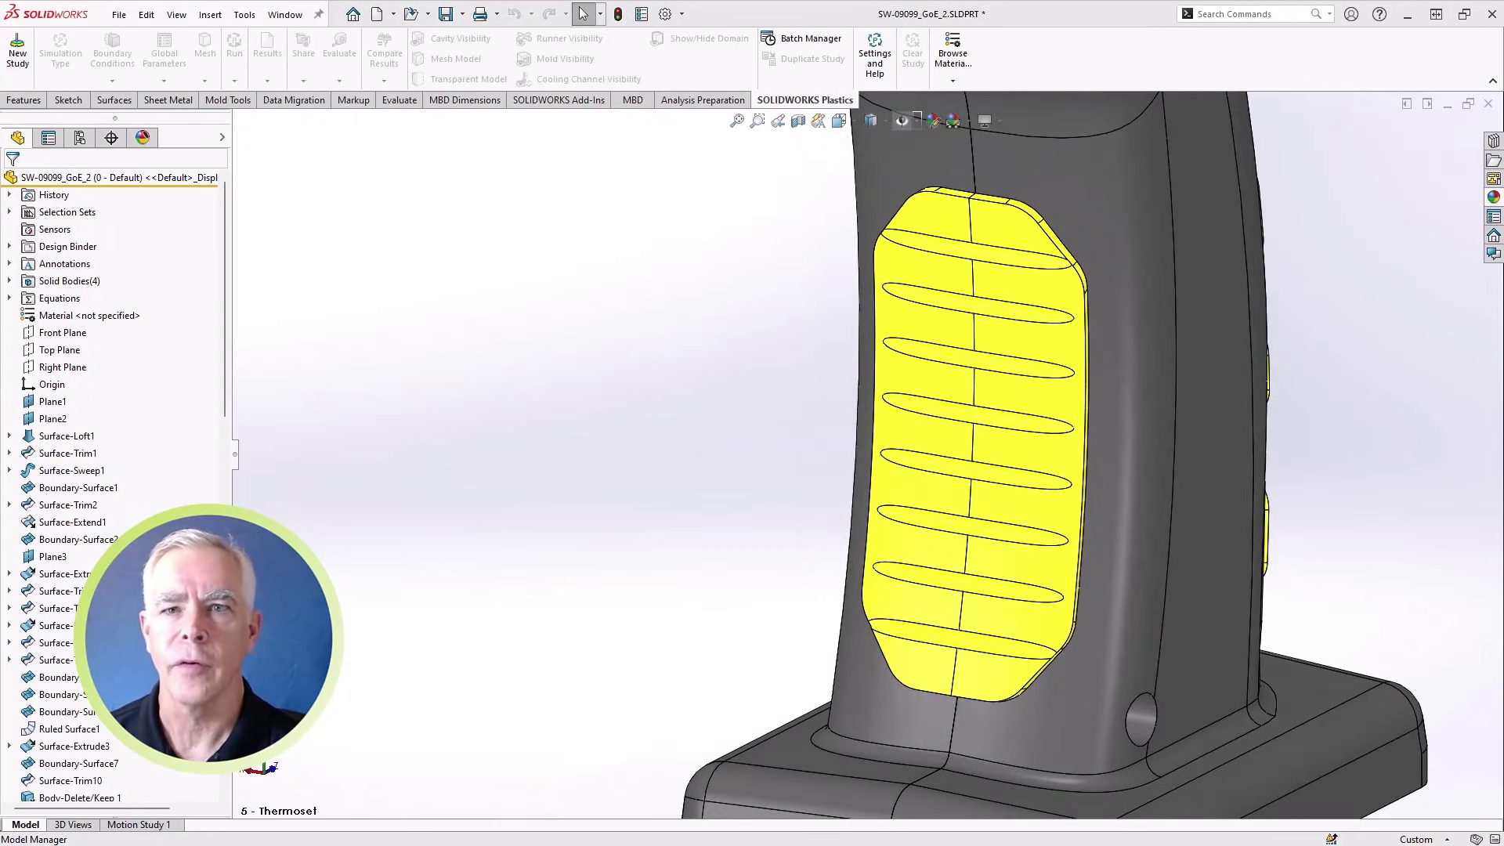
Step: Switch to the ThermoSet Grips part and show the thermoset material ejection criteria in its Fill-Pack parameters
key(ctrl+Tab)
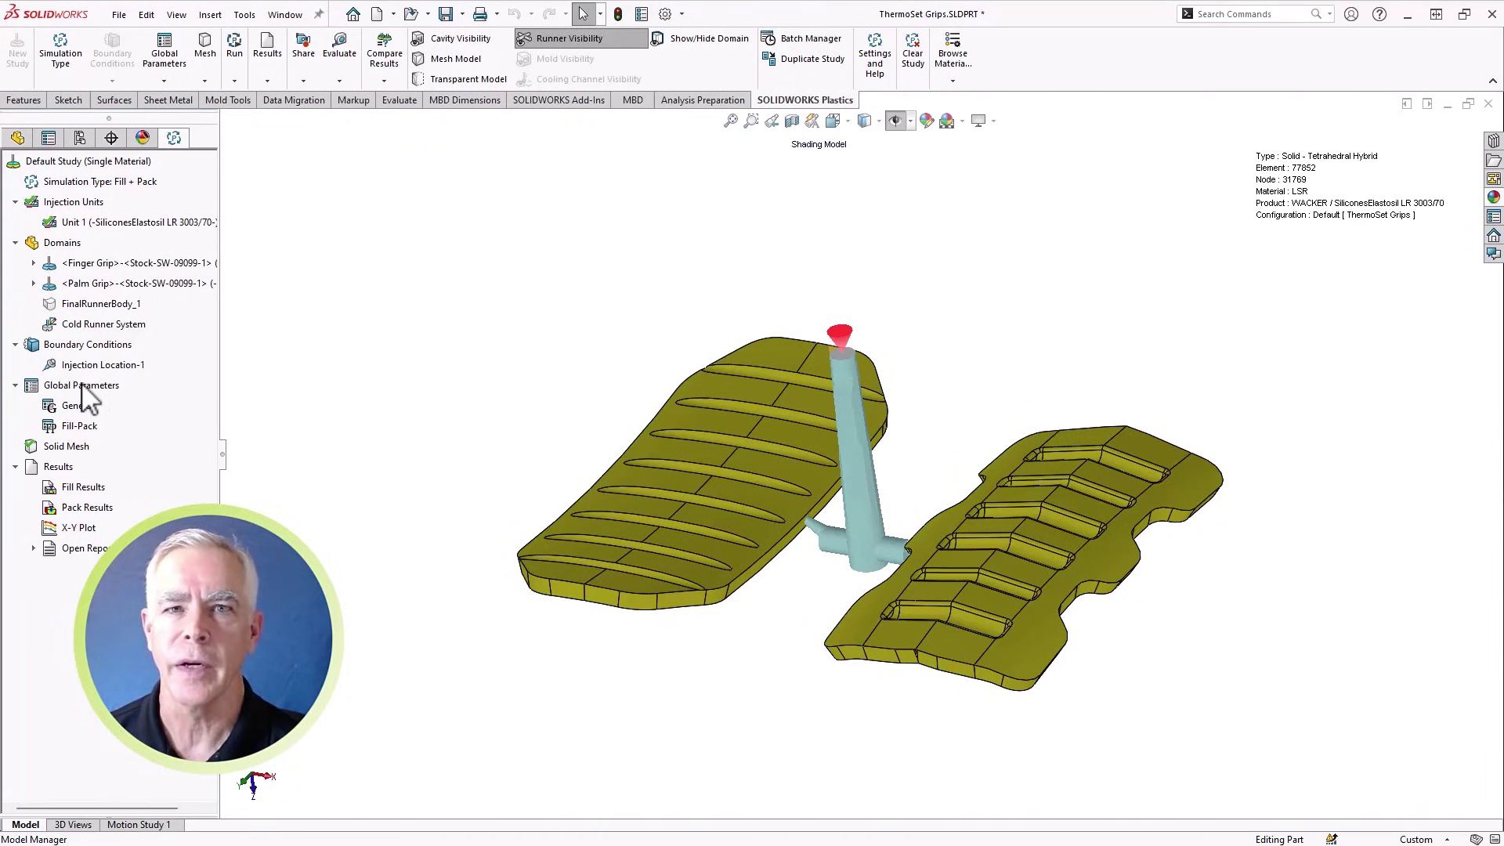
click(83, 429)
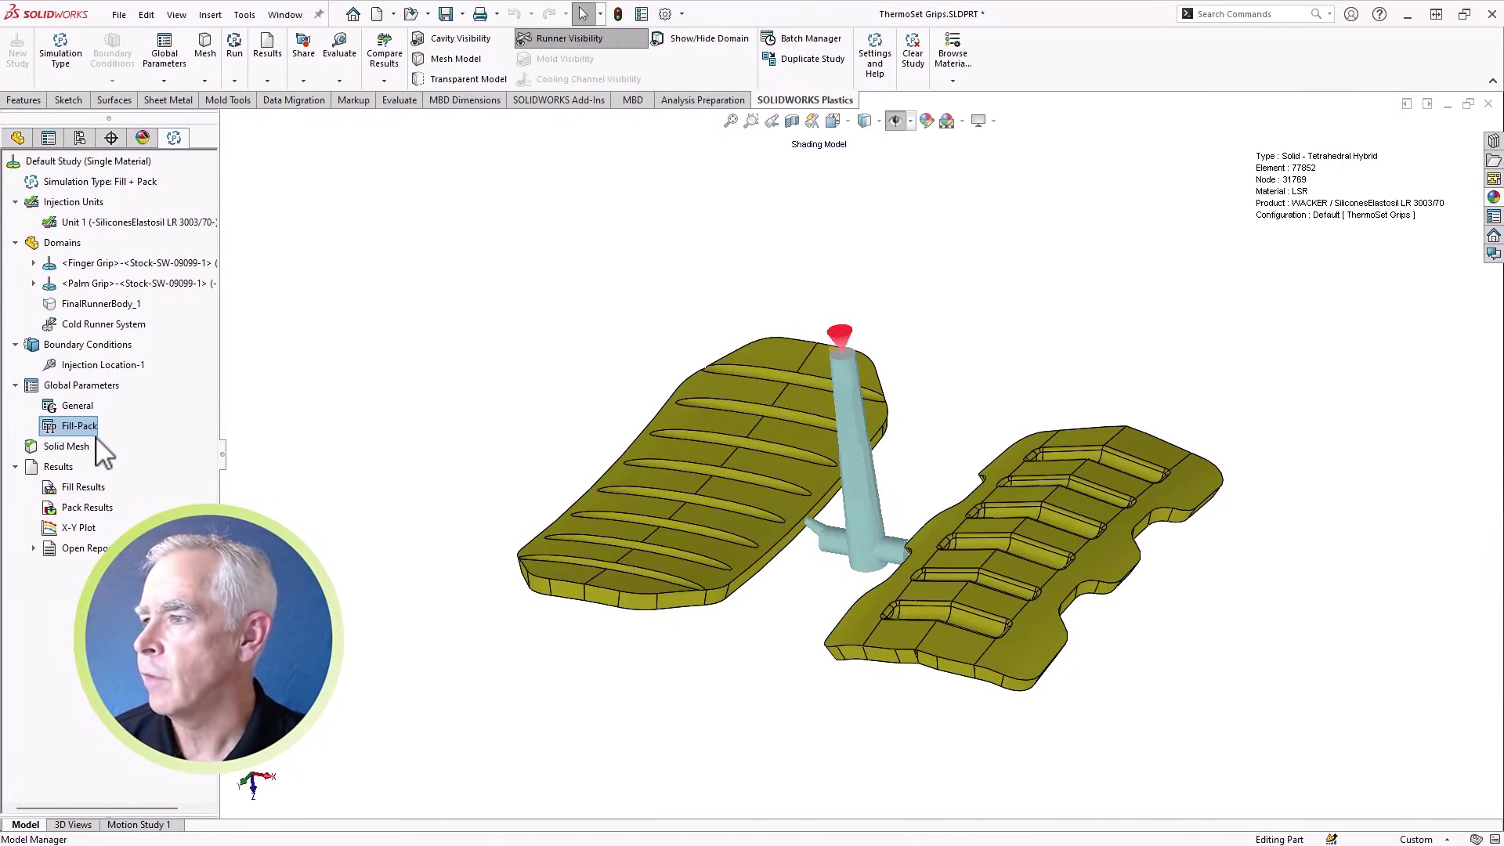
double_click(96, 432)
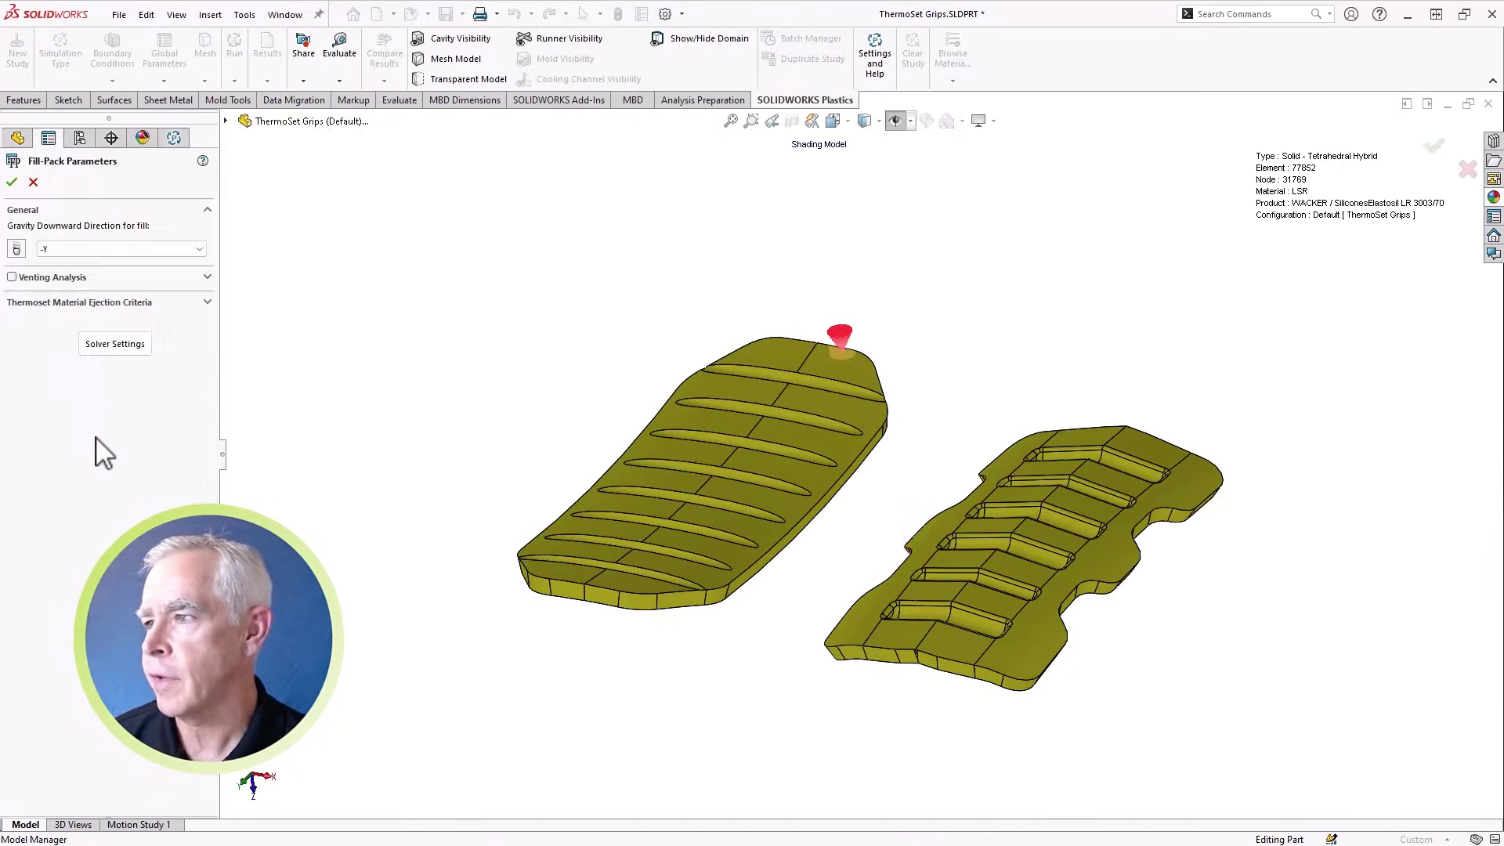
click(207, 302)
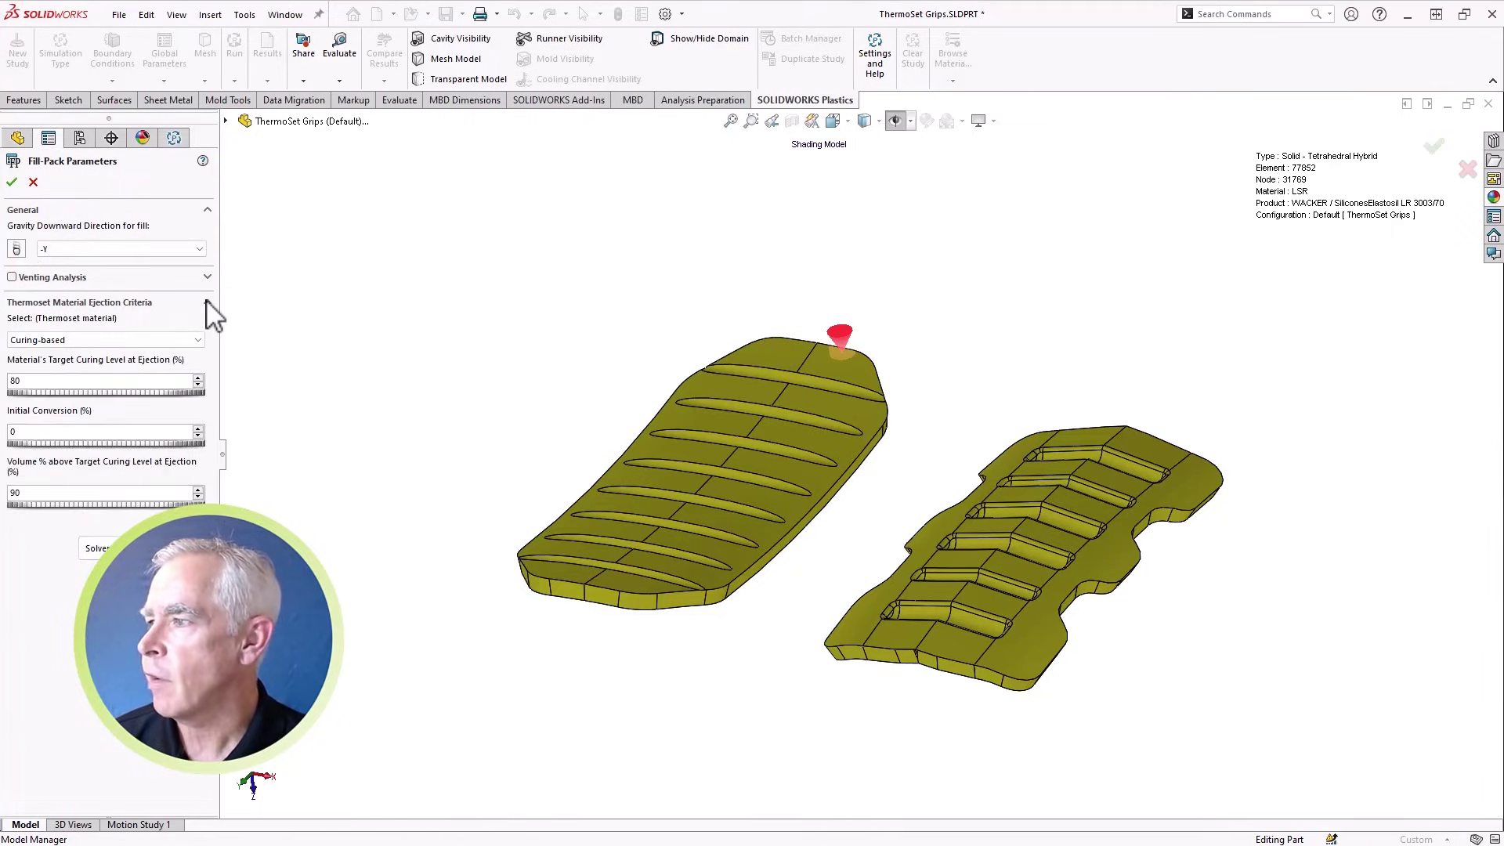
Step: Compare the Time-based and Curing-based options for thermoset material ejection and accept the parameters with Curing-based selected
click(195, 341)
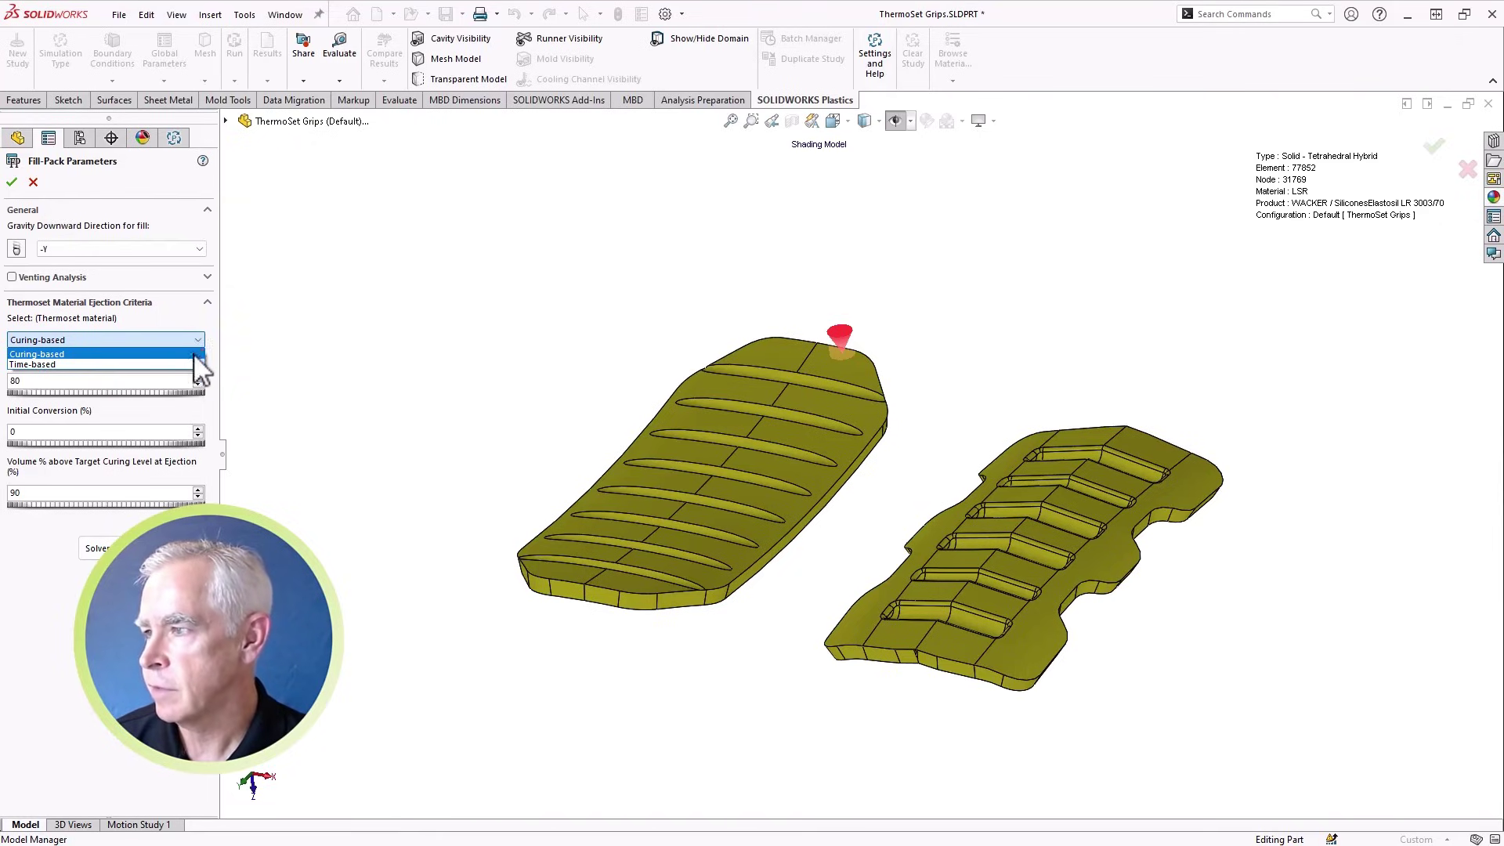
click(193, 362)
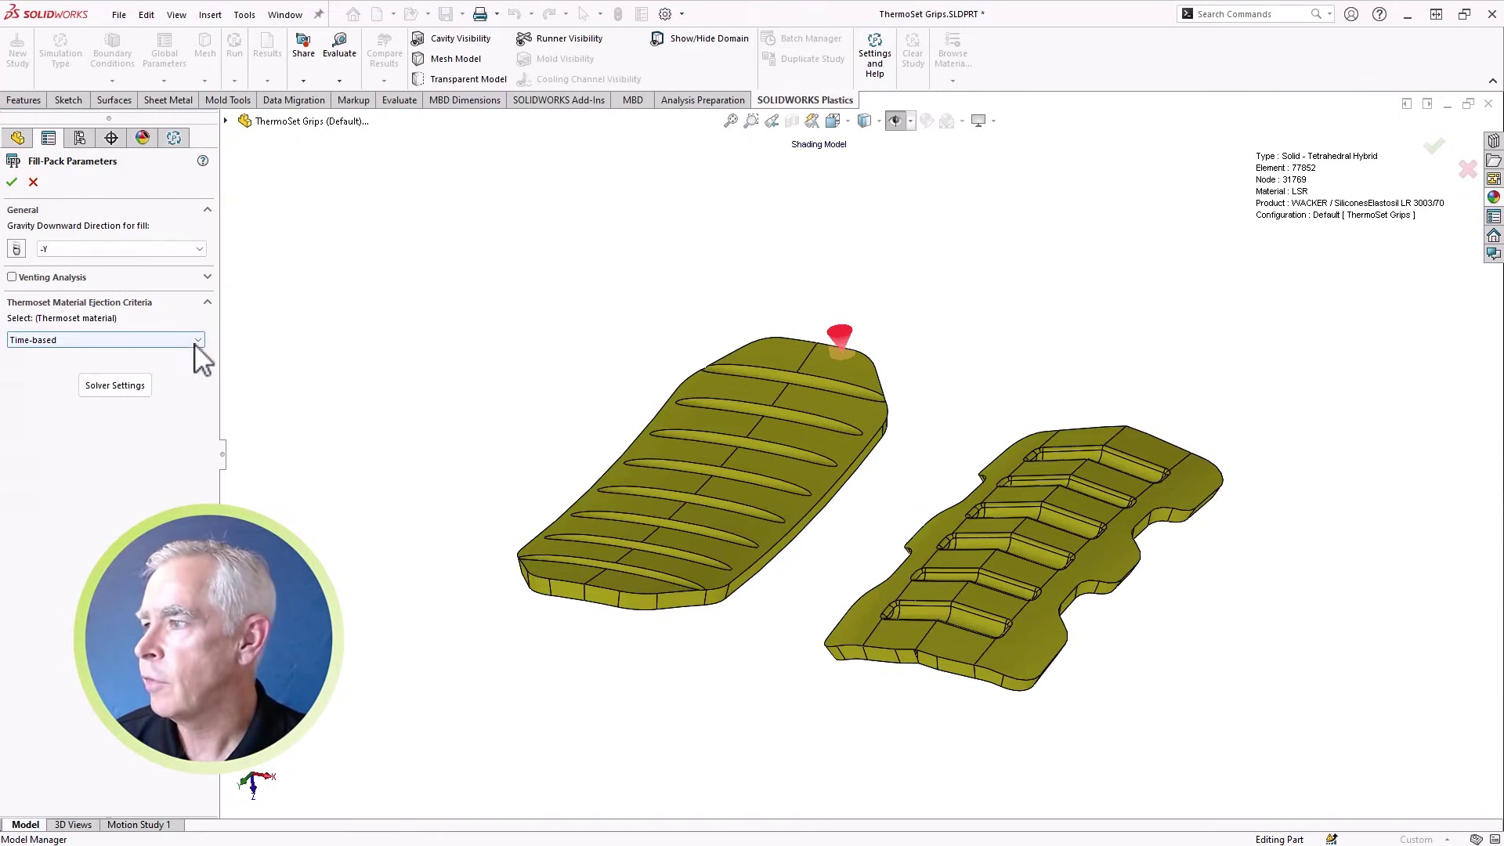
click(195, 342)
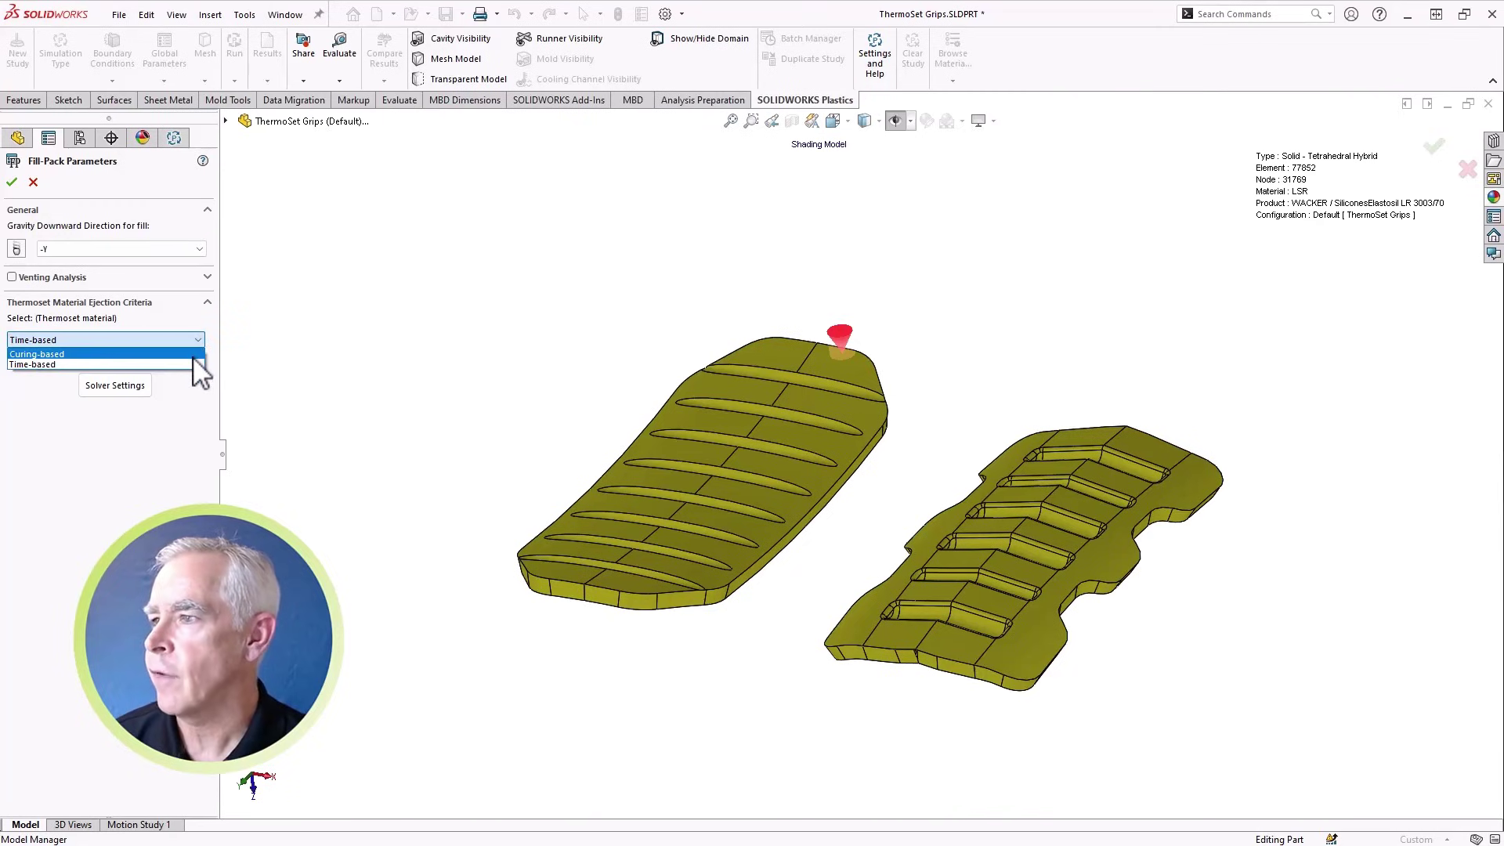
click(193, 355)
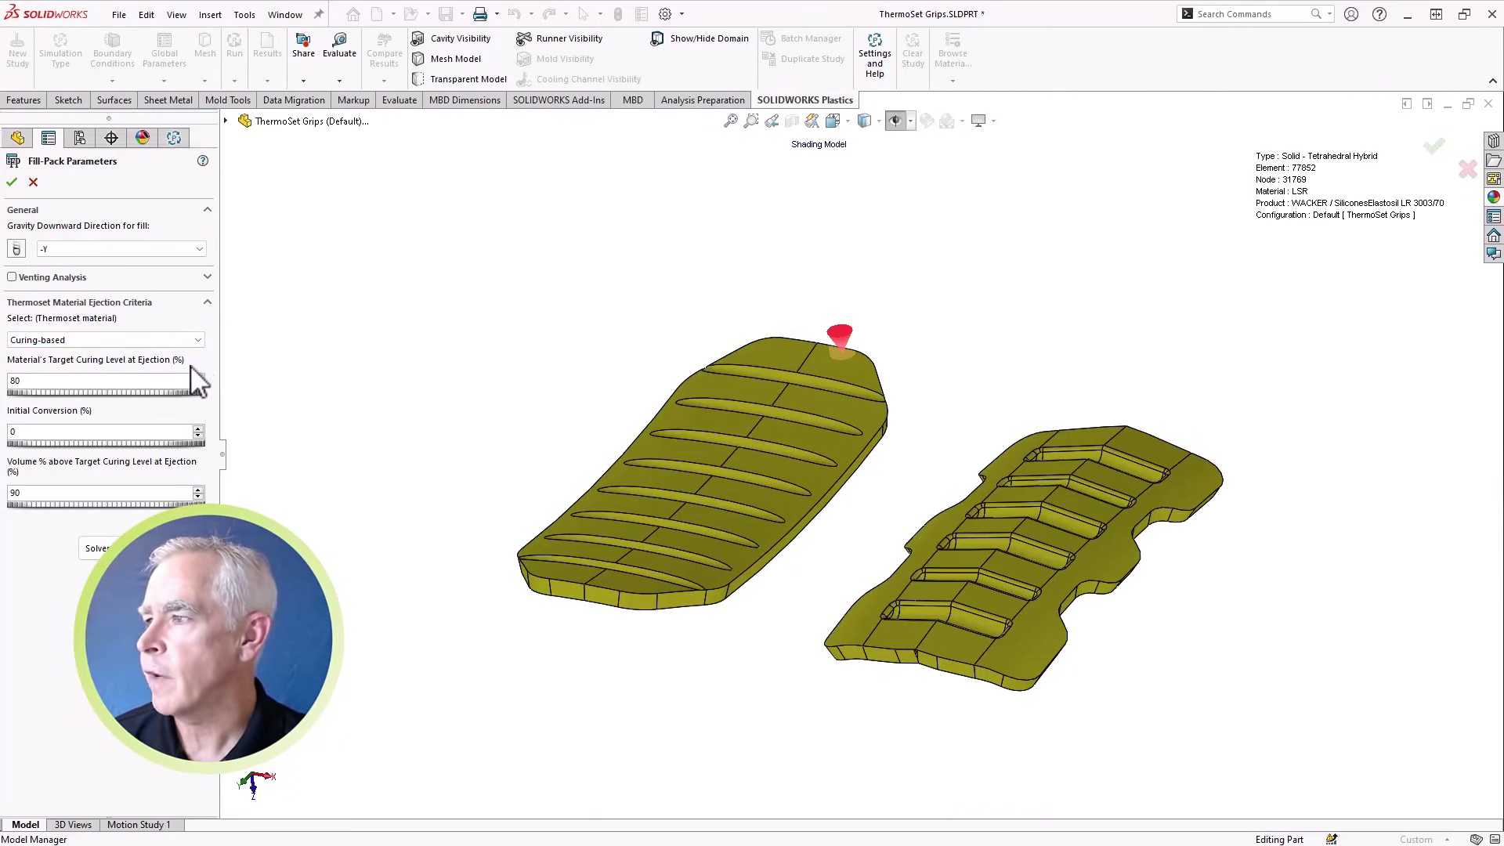
click(12, 184)
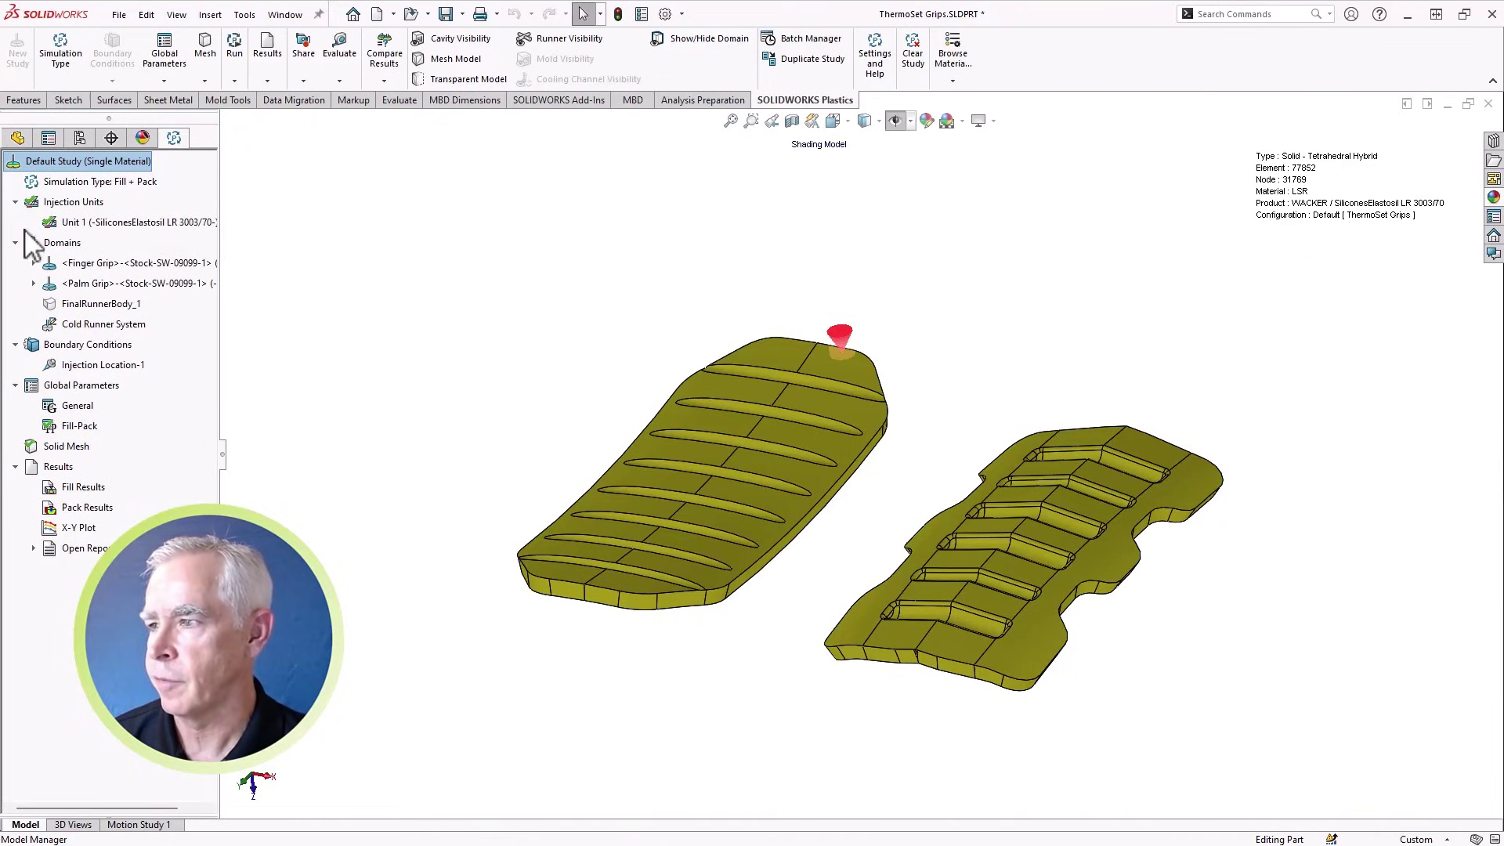
Step: Load the fill results of the thermoset grips and display the Material's Curing Level at End of Fill
right_click(87, 486)
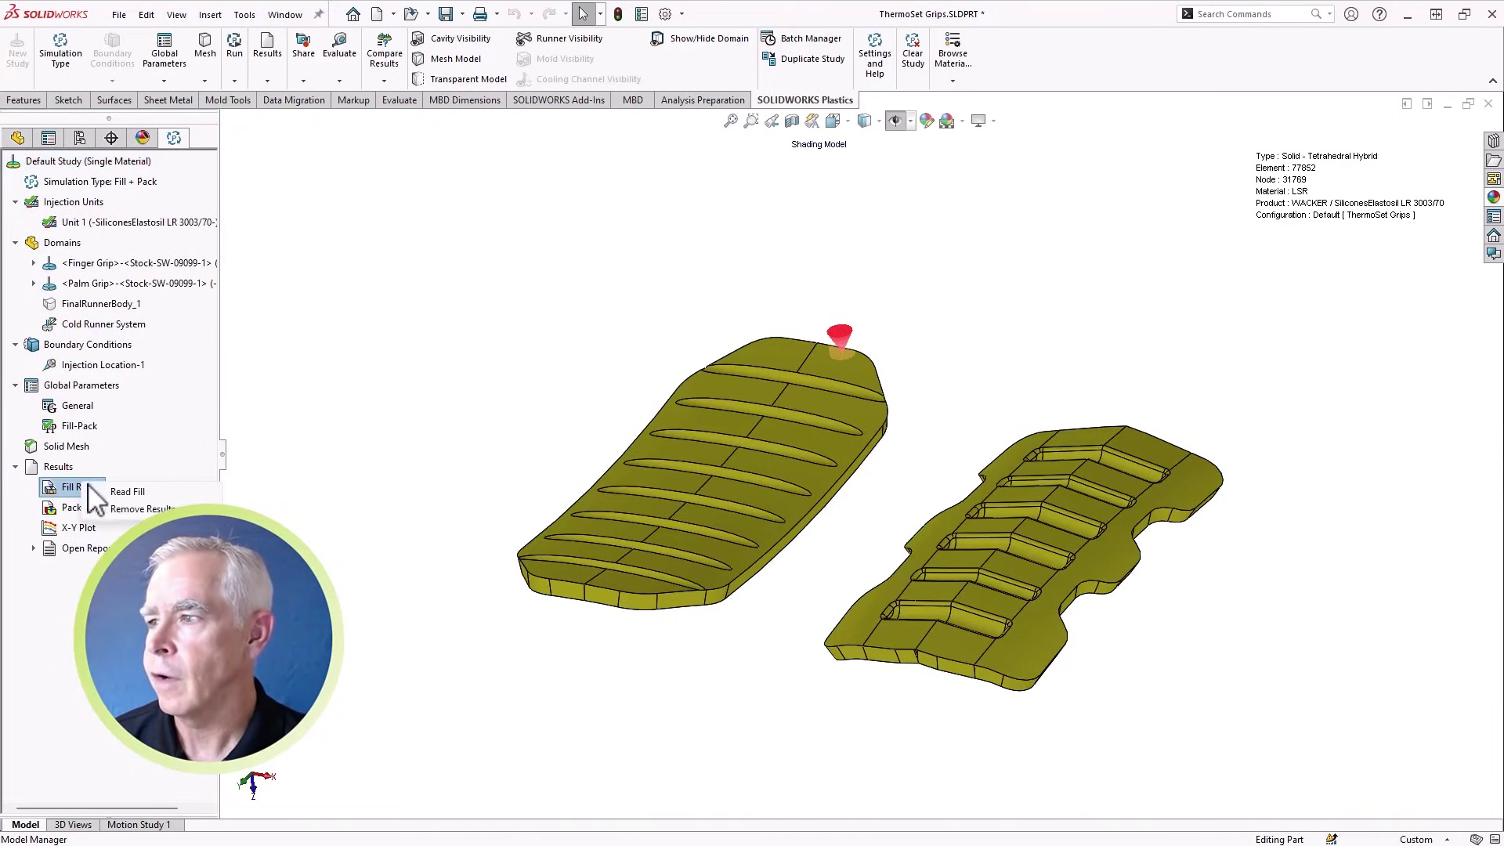
click(103, 492)
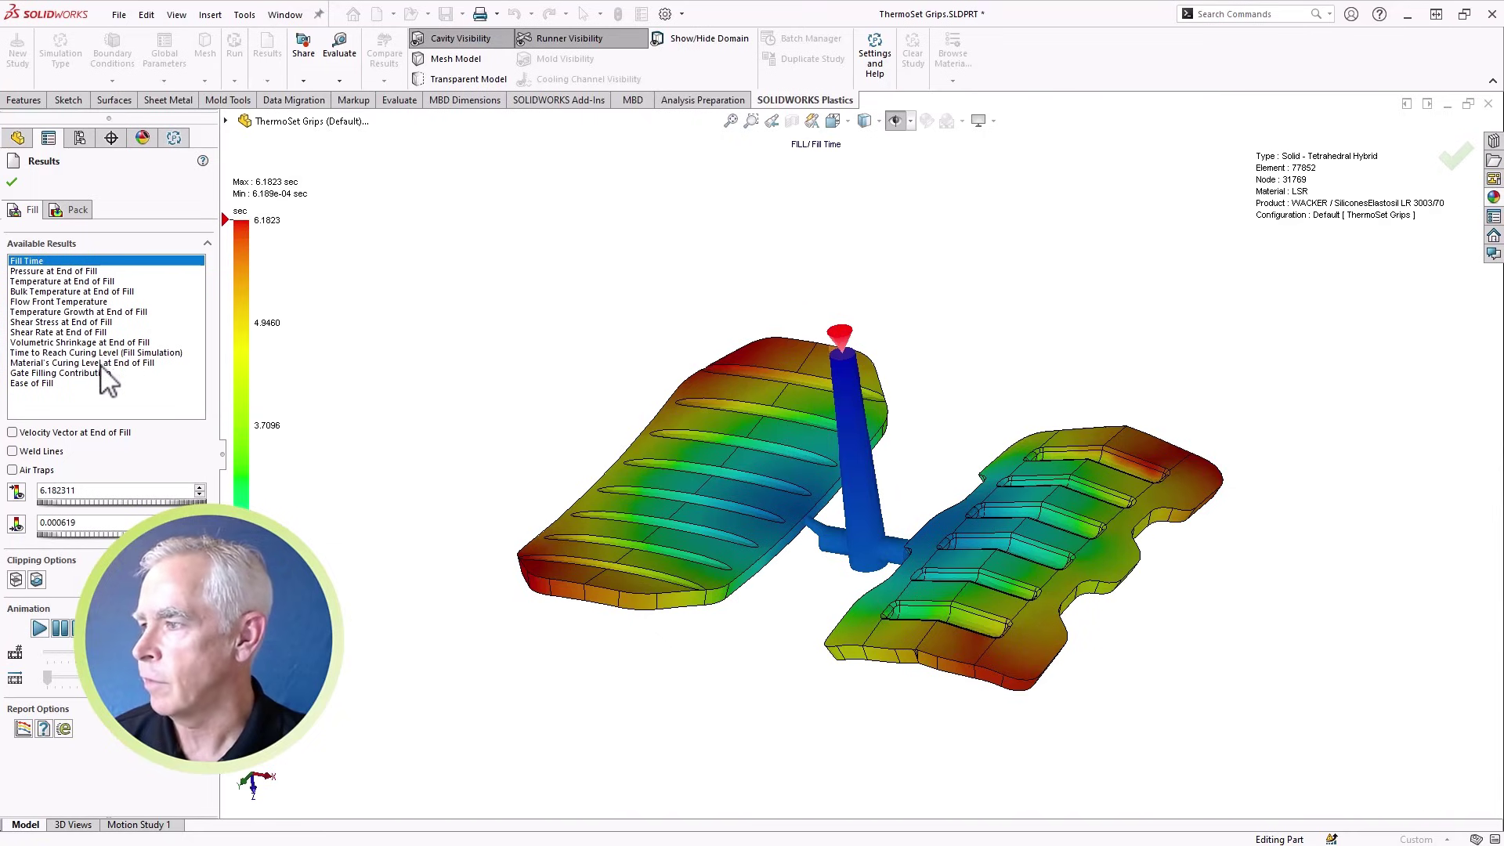
click(101, 364)
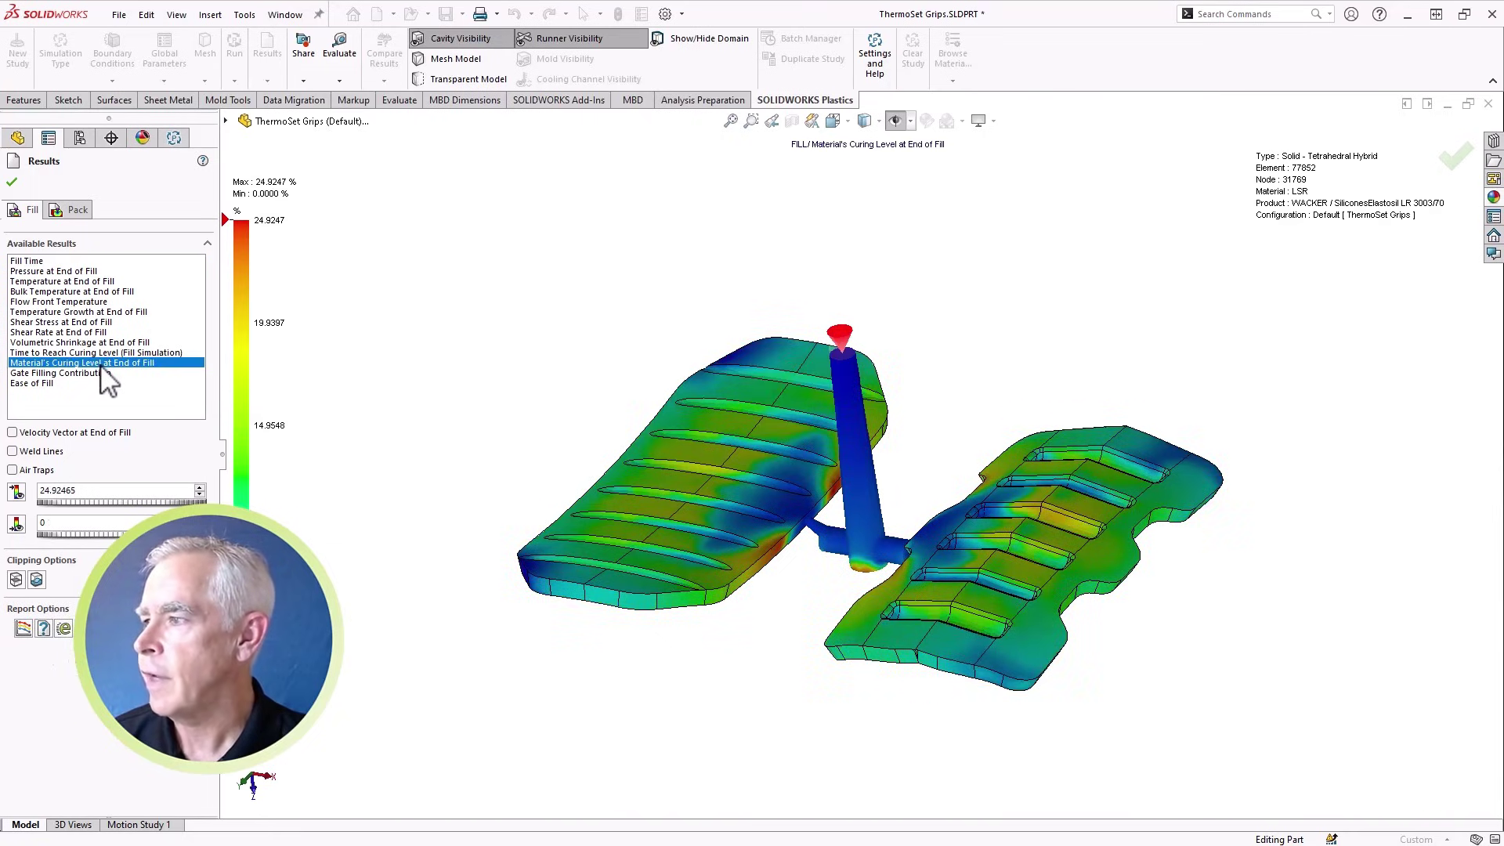
Step: Display the pack results Time to Reach Curing Level and Material's Curing Level at Ejection for the grips
click(71, 210)
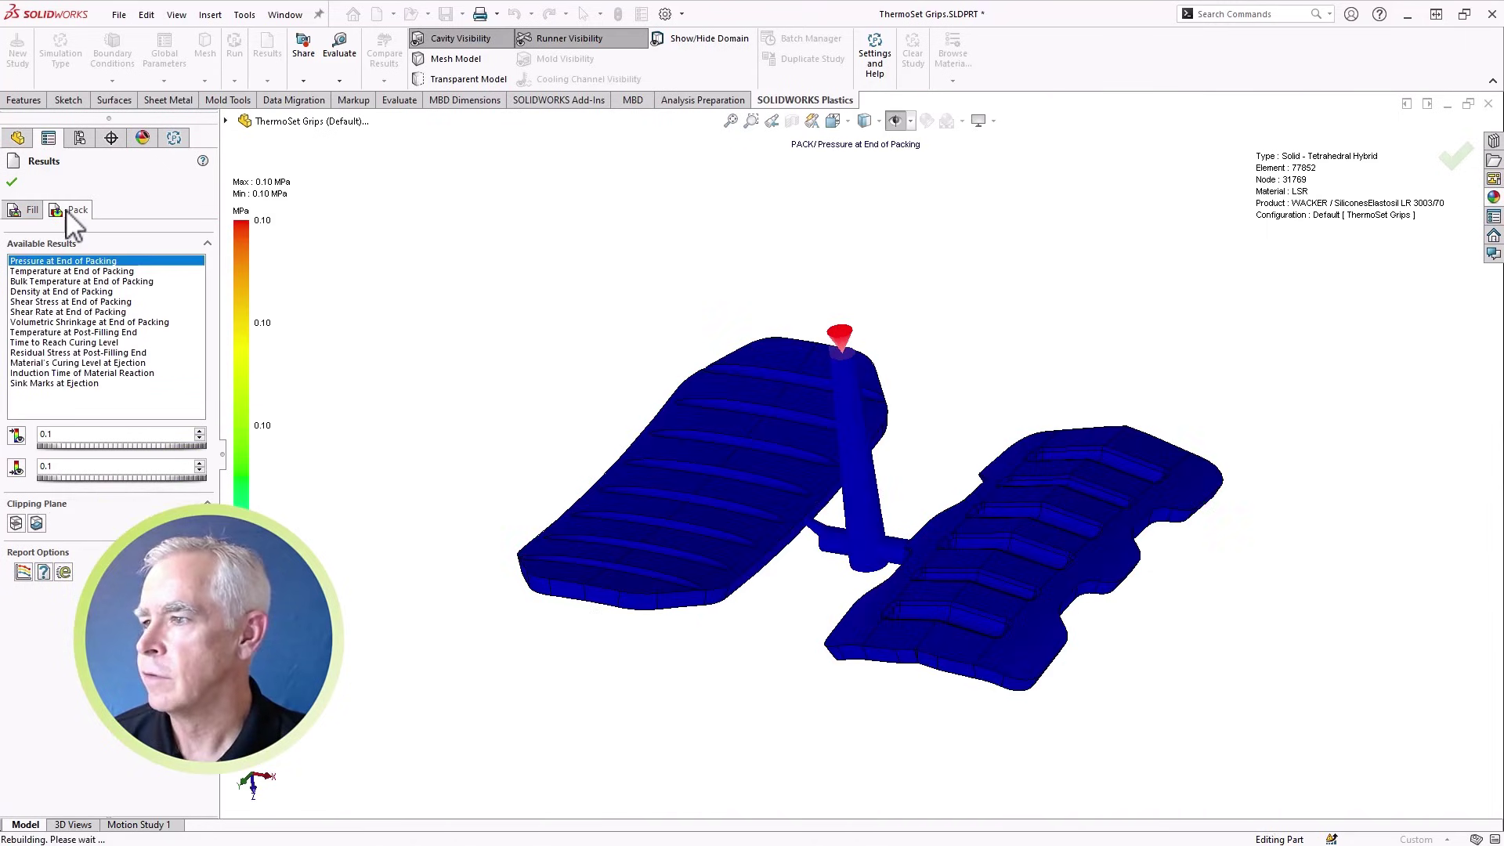
click(78, 343)
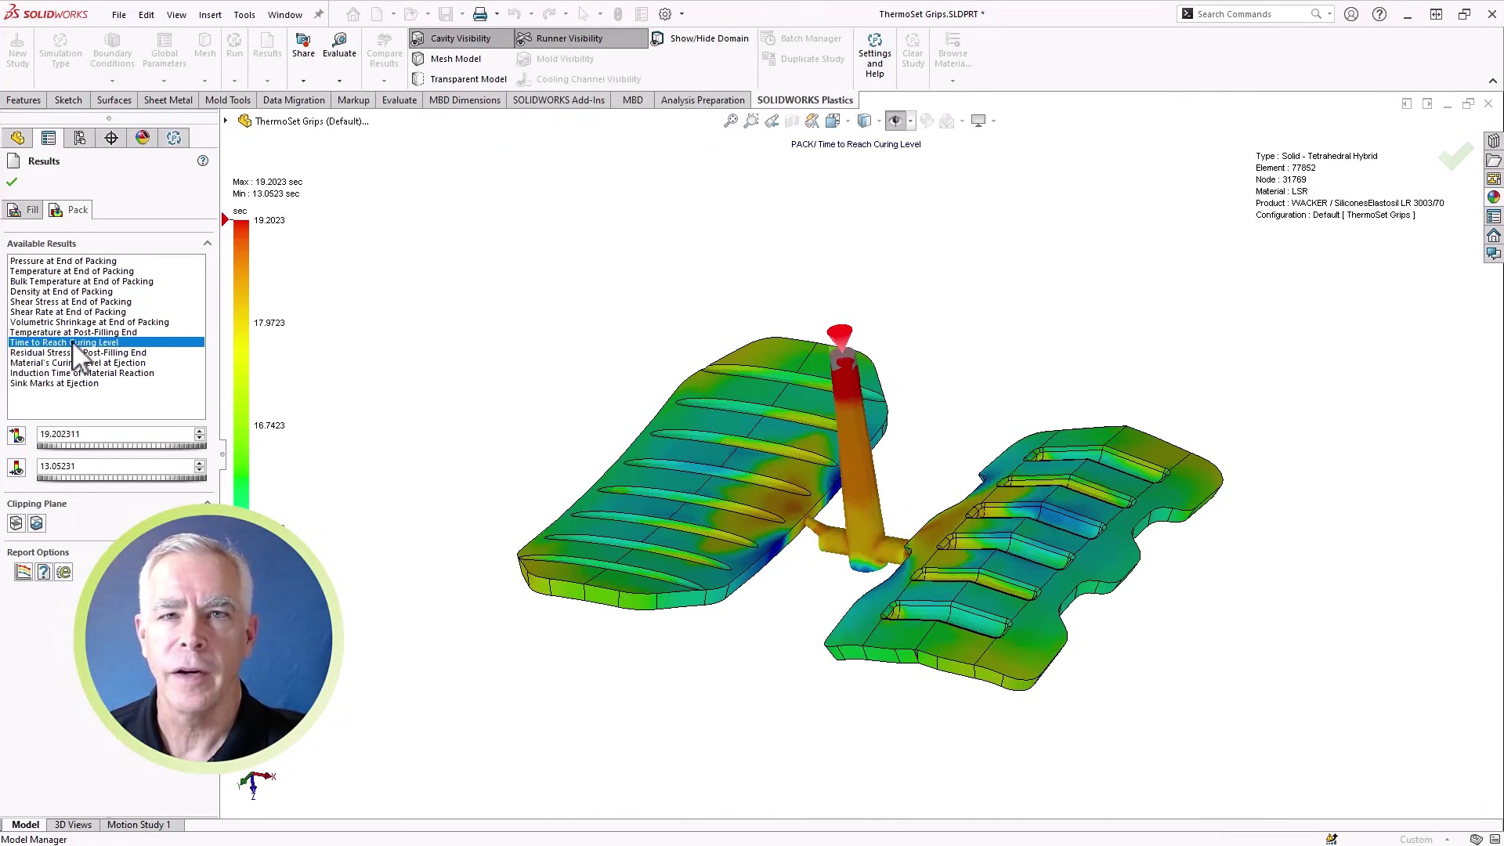
click(65, 364)
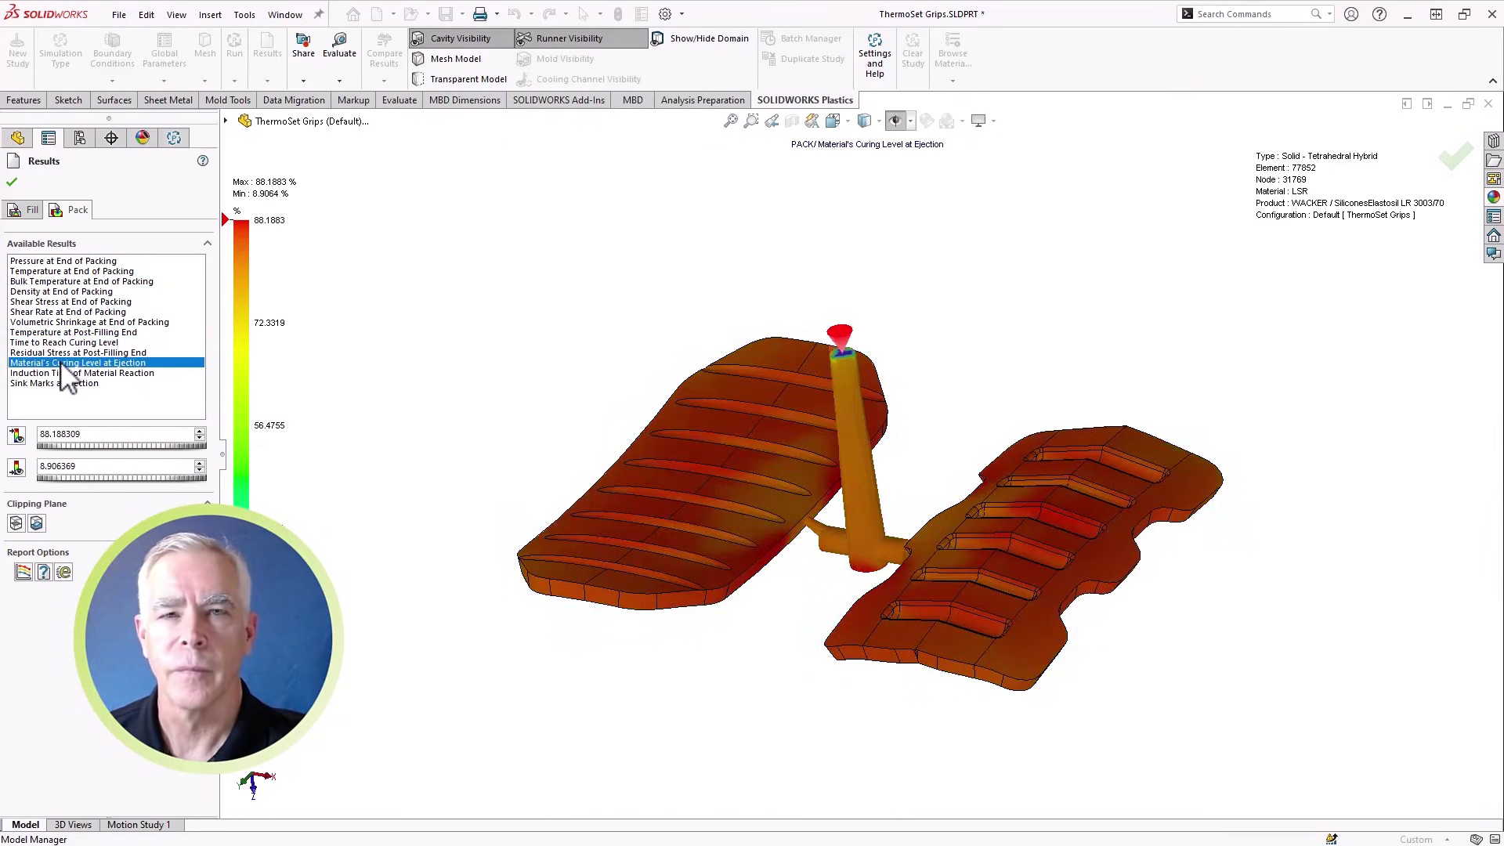